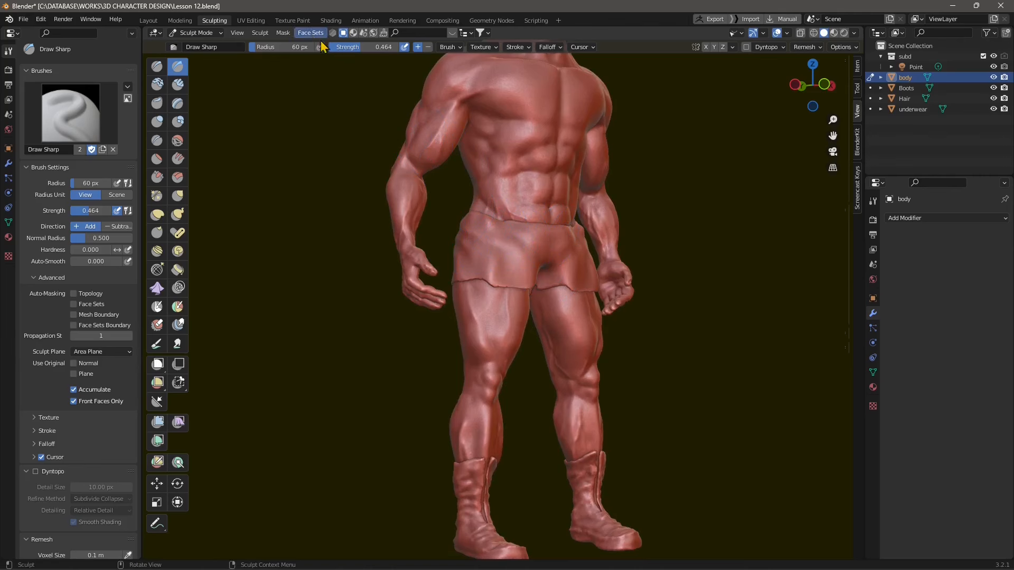
Set the Draw Sharp brush radius to 27 px for detailing the boots.
middle_click_drag(530, 410, 540, 322, "shift")
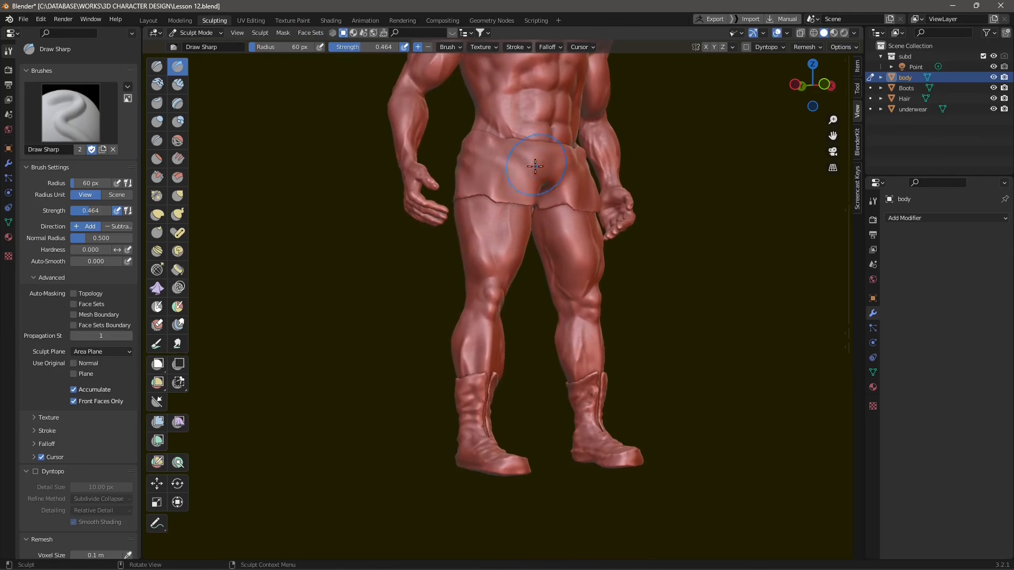
middle_click_drag(481, 226, 595, 248)
mouse_move(573, 333)
middle_mouse_down()
mouse_move(512, 172)
mouse_move(523, 264)
mouse_move(516, 335)
mouse_move(525, 150)
middle_mouse_up()
middle_click_drag(545, 337, 514, 349)
mouse_move(507, 464)
middle_mouse_down("shift")
mouse_move(513, 339)
mouse_move(566, 364)
mouse_move(640, 355)
mouse_move(679, 380)
mouse_move(589, 248)
mouse_move(578, 255)
middle_mouse_up("shift")
scroll(514, 339, "up", 3)
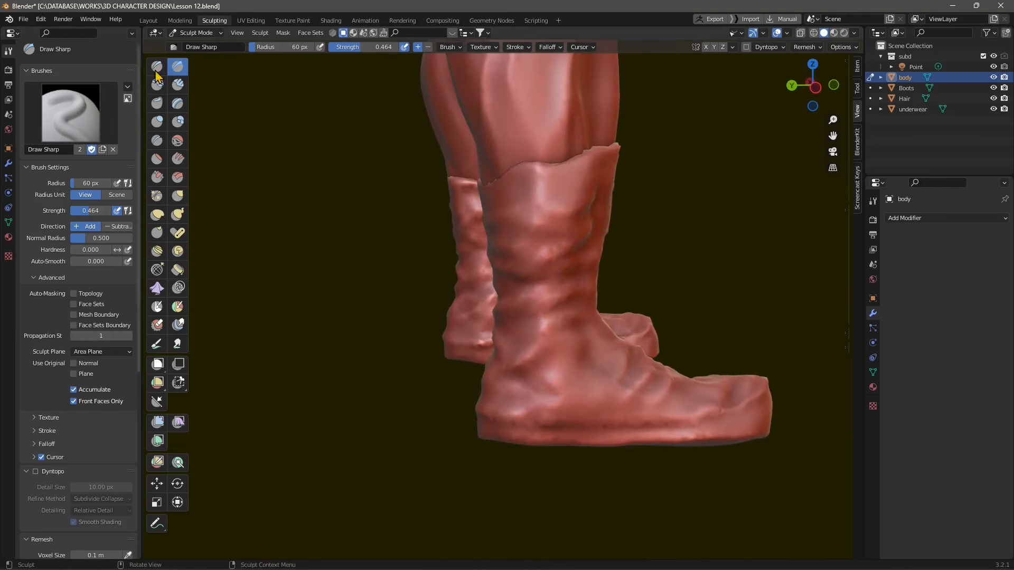
key("f")
left_click(445, 239)
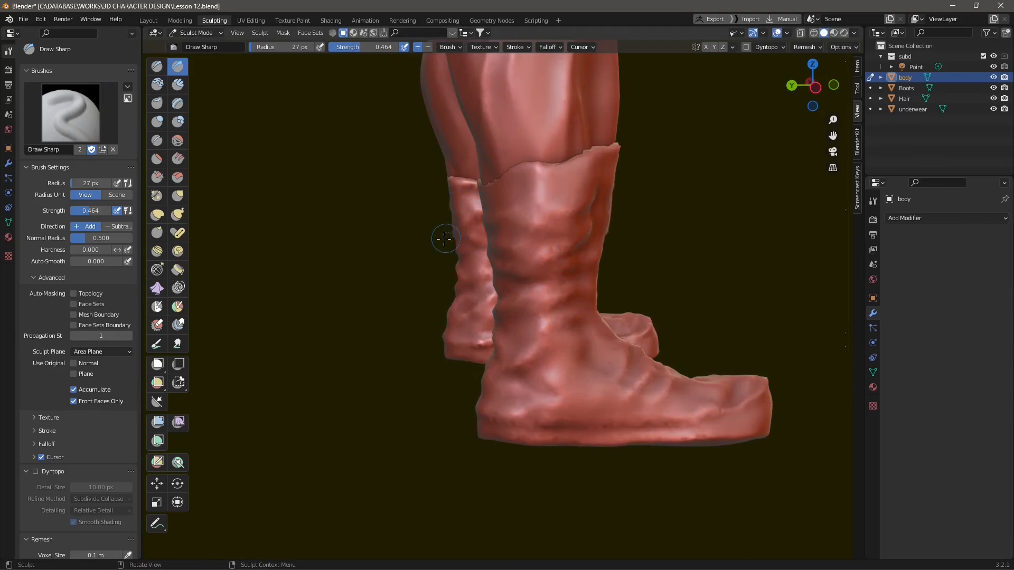
middle_click_drag(581, 338, 464, 318)
middle_click_drag(510, 353, 469, 335)
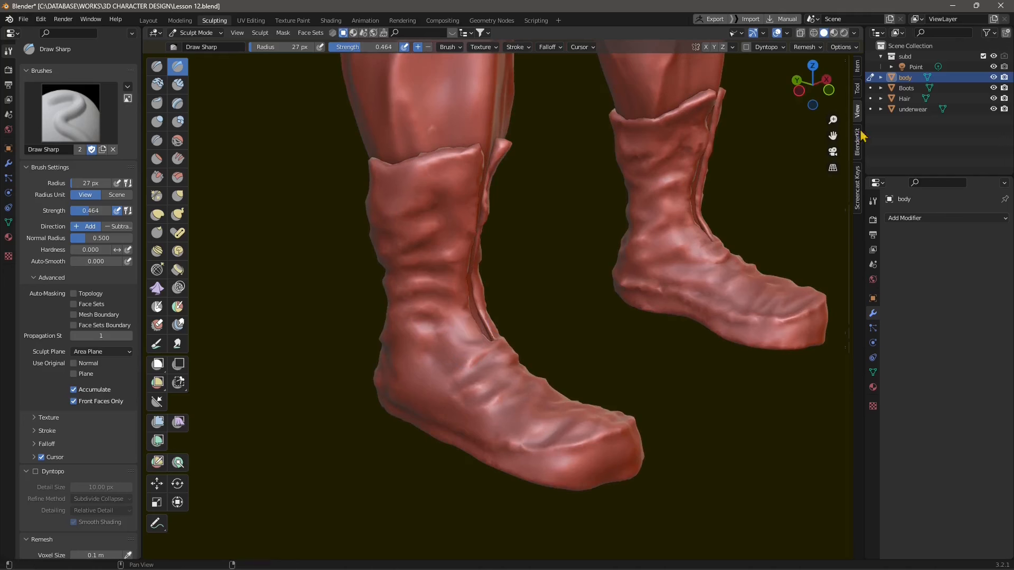
Make the body the active sculpt object and sculpt Draw Sharp strokes along the brow ridge above the nose and eye.
left_click(870, 99)
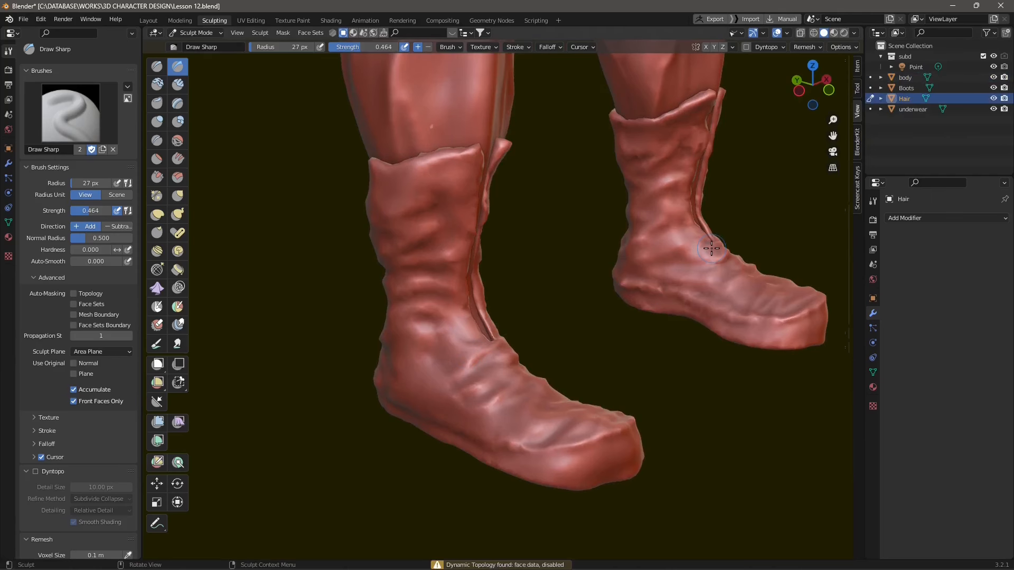
scroll(711, 249, "down", 6)
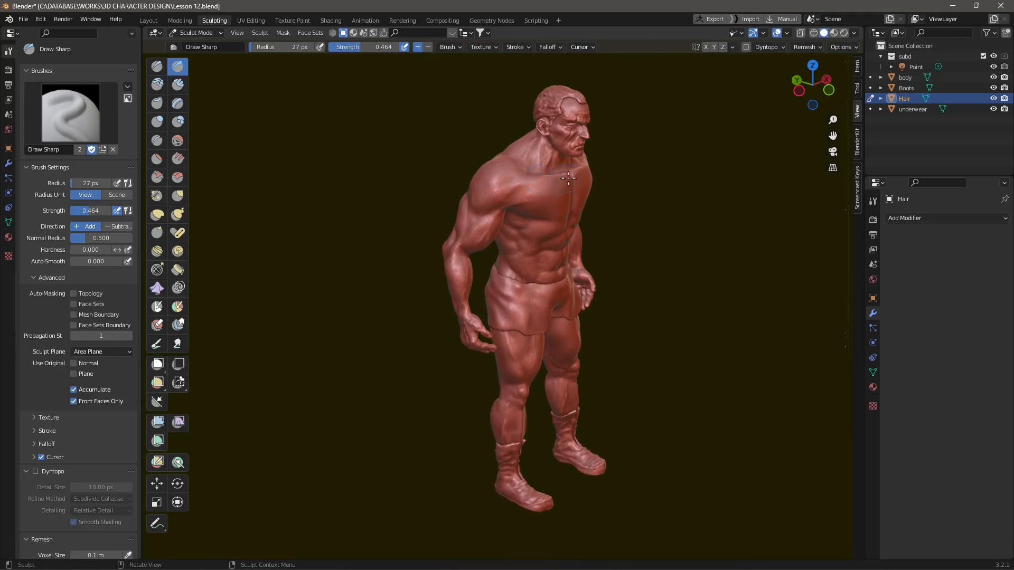
scroll(569, 179, "up", 8)
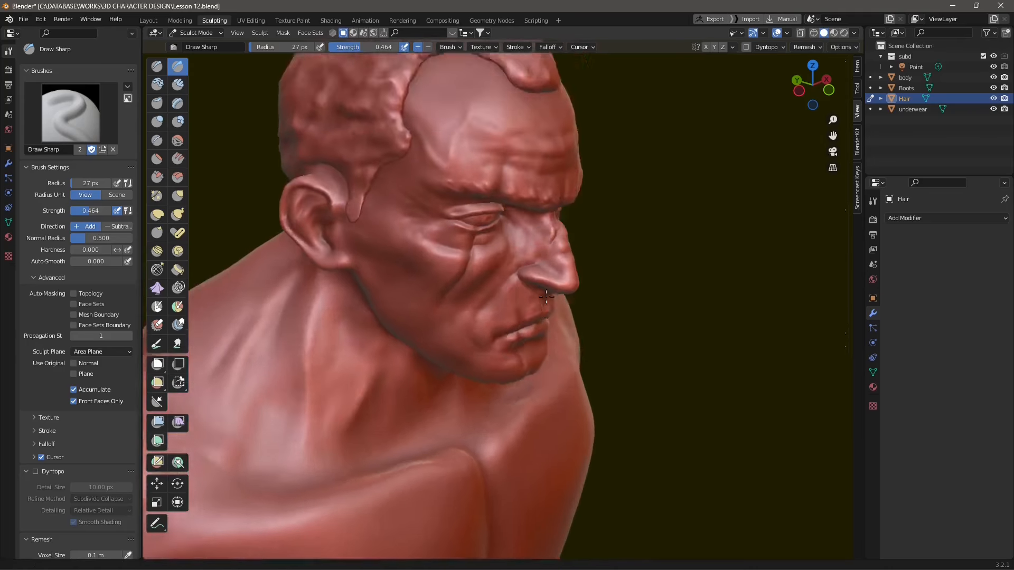
mouse_move(546, 297)
middle_mouse_down()
mouse_move(529, 333)
mouse_move(514, 304)
middle_mouse_up()
scroll(509, 301, "up", 4)
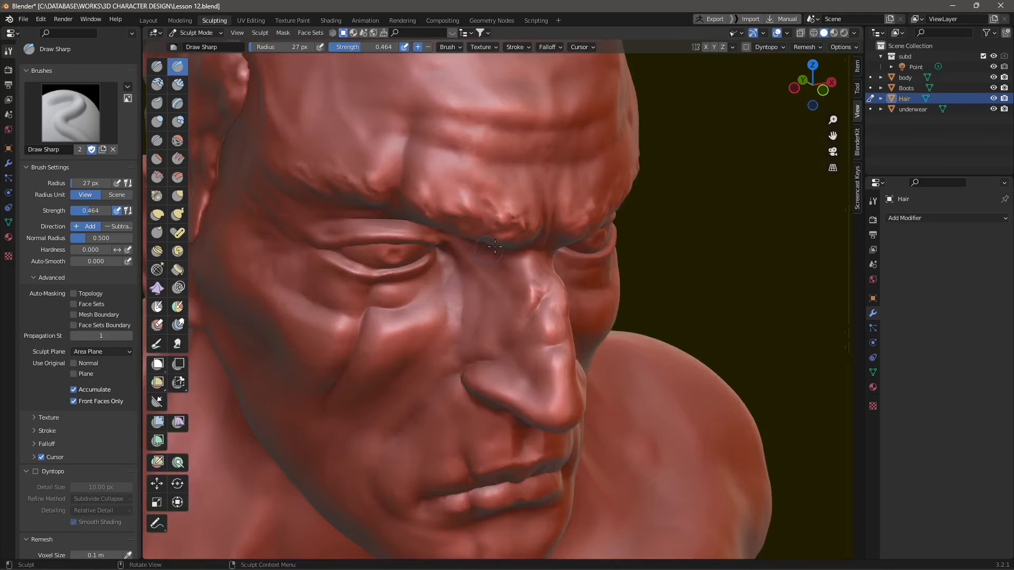
left_click(870, 79)
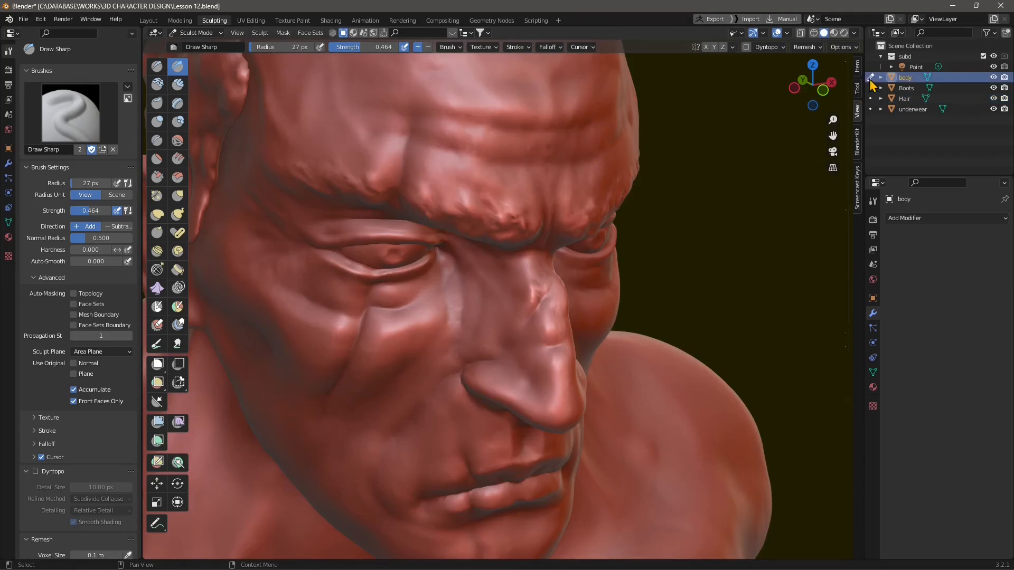
left_click_drag(526, 232, 492, 212)
mouse_move(499, 231)
left_mouse_down()
mouse_move(483, 213)
mouse_move(453, 222)
mouse_move(418, 195)
mouse_move(396, 214)
left_mouse_up()
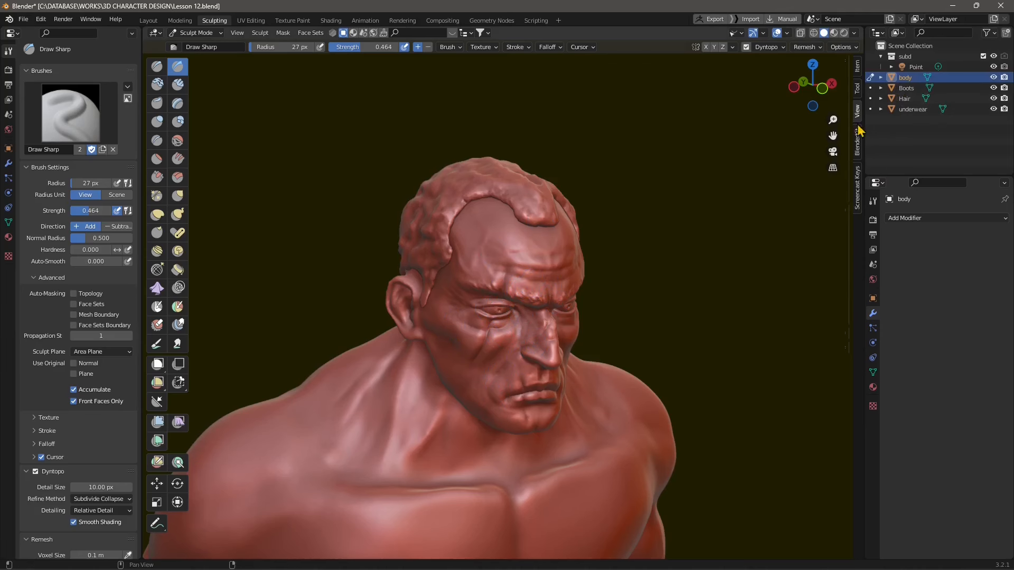
Switch sculpting to the Hair object and draw sharp strand strokes over the side of the head and above the forehead.
left_click(871, 89)
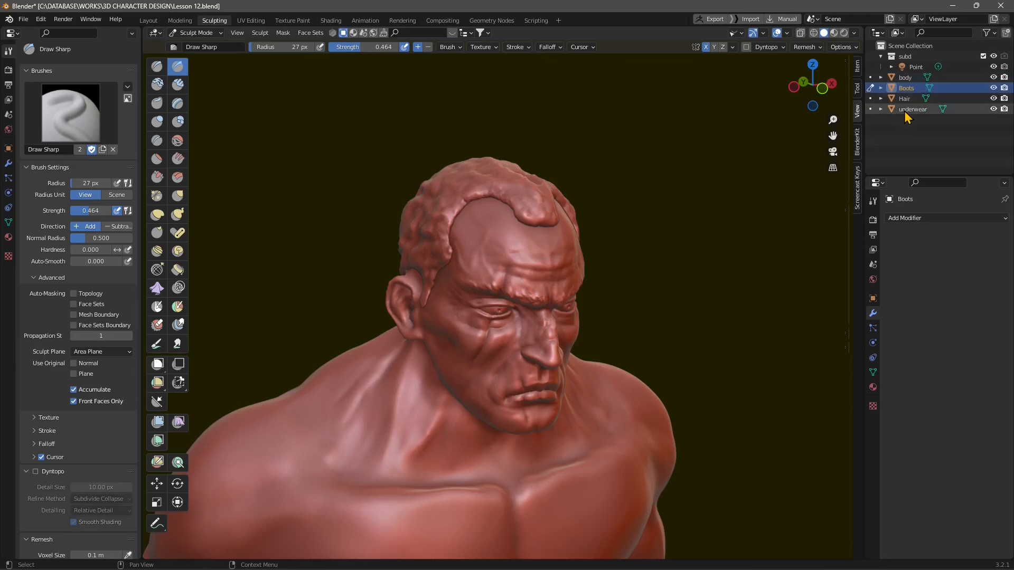
left_click(871, 99)
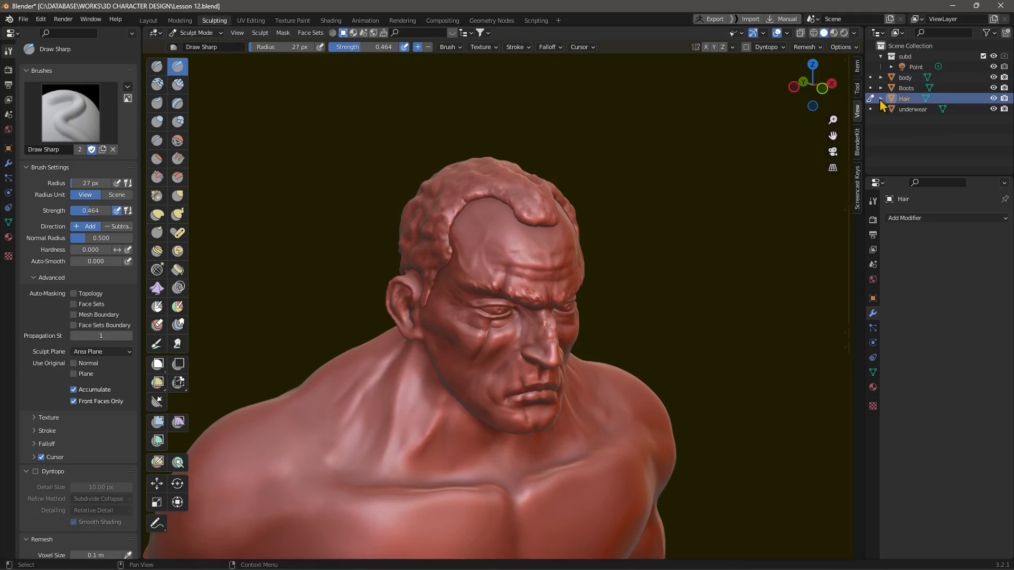
scroll(474, 184, "up", 3)
middle_click_drag(475, 206, 537, 225)
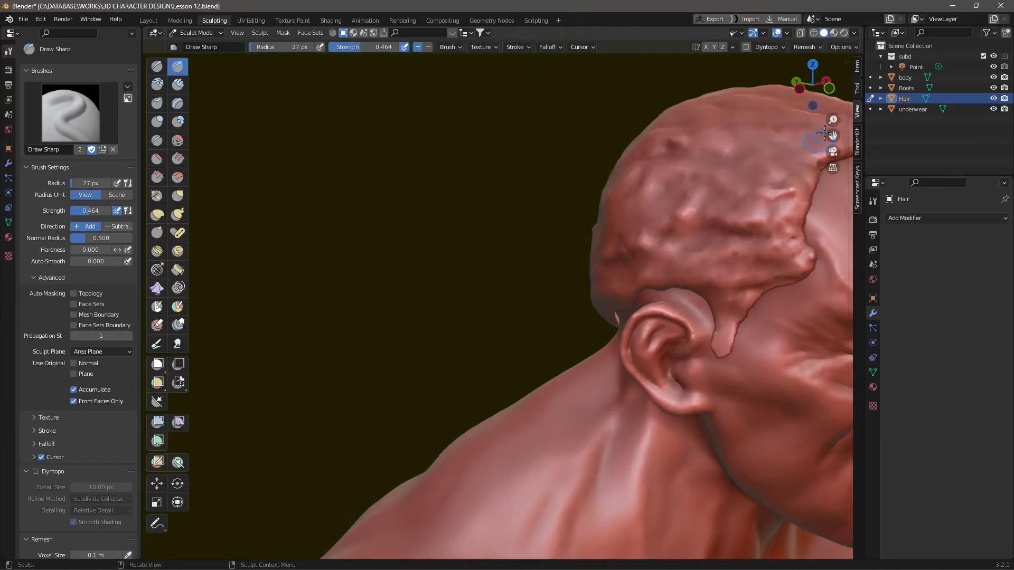
middle_click_drag(604, 258, 591, 252)
middle_click_drag(665, 231, 528, 256, "shift")
mouse_move(496, 232)
left_mouse_down()
mouse_move(538, 201)
mouse_move(528, 177)
mouse_move(543, 160)
left_mouse_up()
left_click_drag(534, 114, 584, 123)
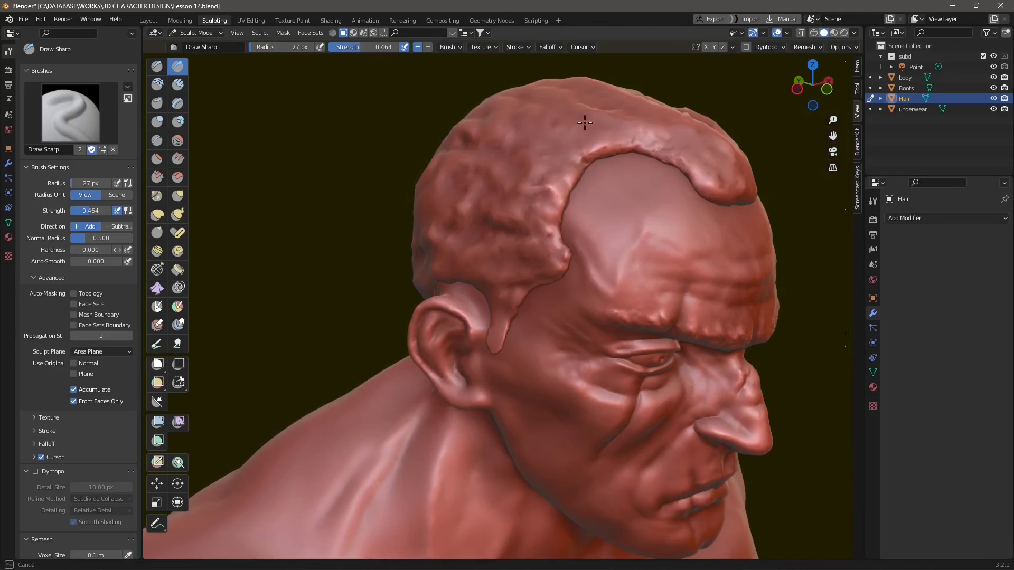
Hide the Point light and the body, and sculpt raised and inverted Draw Sharp strands across the top and side of the hair.
left_click(993, 67)
left_click(993, 77)
middle_click_drag(643, 97, 496, 301)
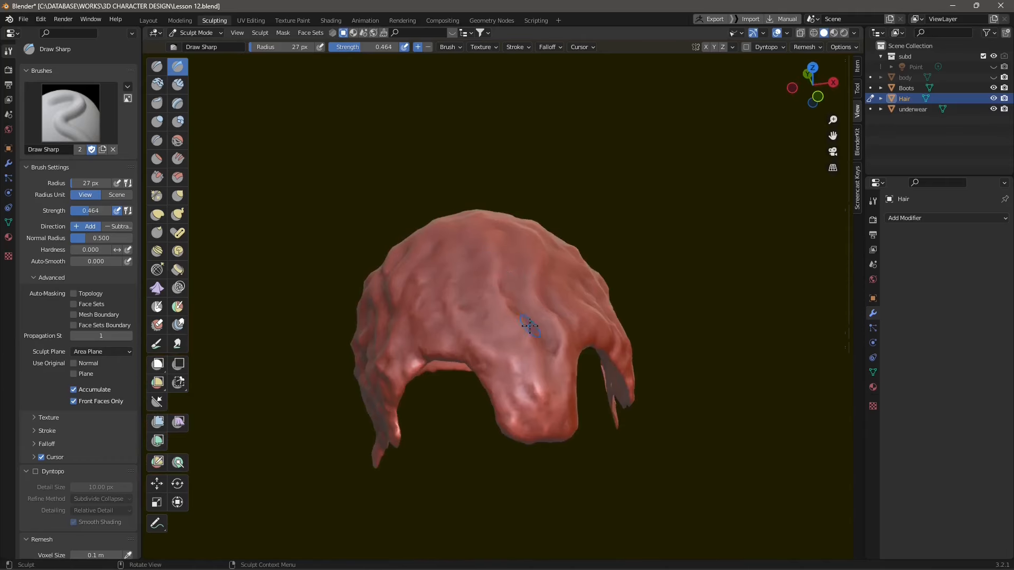
mouse_move(430, 235)
left_mouse_down()
mouse_move(447, 279)
mouse_move(458, 272)
left_mouse_up()
mouse_move(460, 238)
left_mouse_down("ctrl")
mouse_move(458, 211)
mouse_move(512, 243)
mouse_move(549, 297)
left_mouse_up("ctrl")
mouse_move(496, 244)
left_mouse_down()
mouse_move(483, 282)
mouse_move(550, 371)
mouse_move(528, 388)
mouse_move(535, 404)
left_mouse_up()
left_click_drag(515, 371, 522, 402, "ctrl")
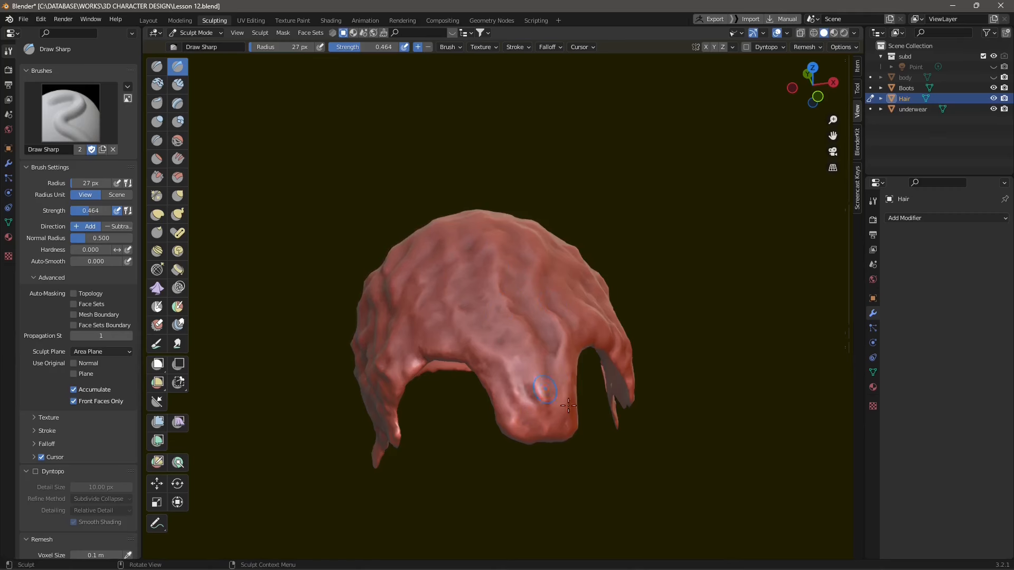
middle_click_drag(475, 290, 697, 345)
mouse_move(592, 268)
left_mouse_down("ctrl")
mouse_move(552, 258)
mouse_move(538, 272)
left_mouse_up("ctrl")
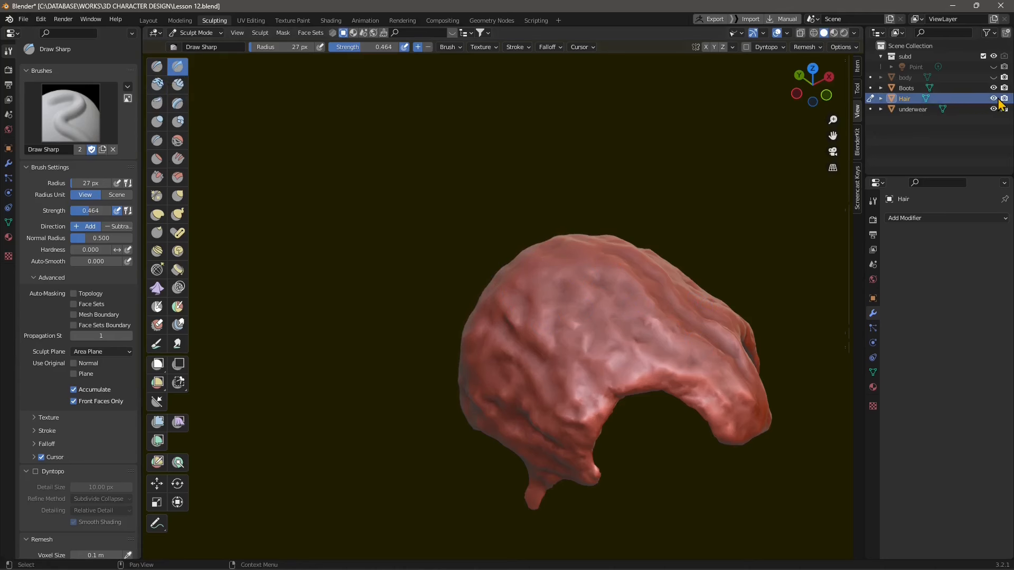
Examine the complete character from the front and the side, from the head down to the legs.
left_click(871, 88)
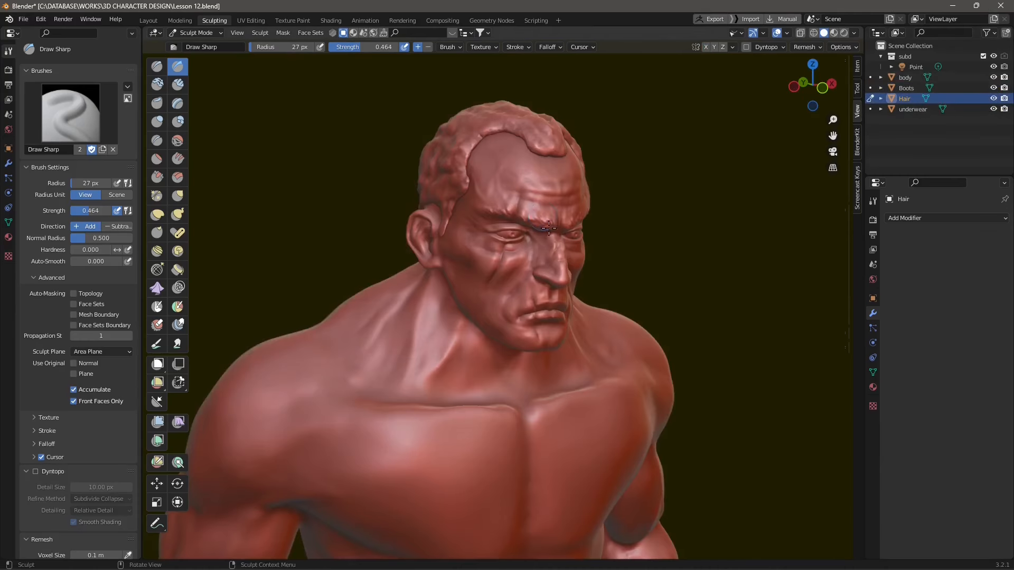
scroll(552, 237, "down", 2)
middle_click_drag(548, 160, 434, 188)
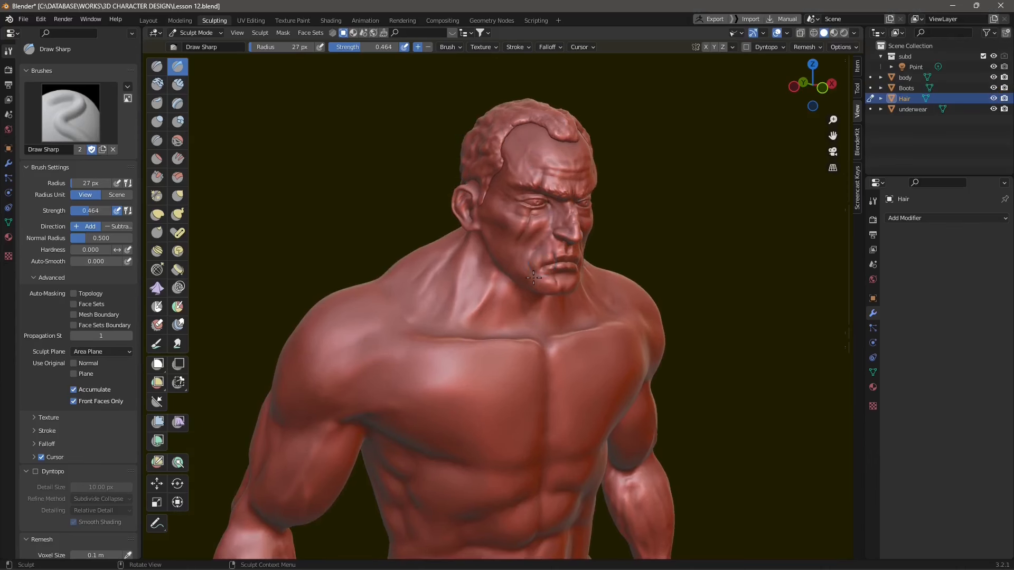
scroll(534, 285, "down", 2)
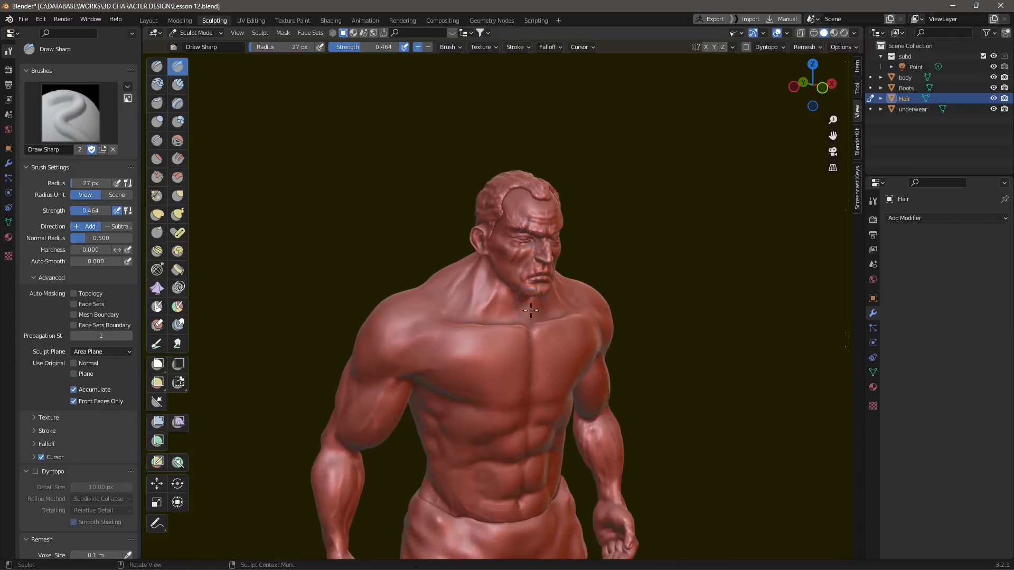
scroll(500, 401, "down", 2)
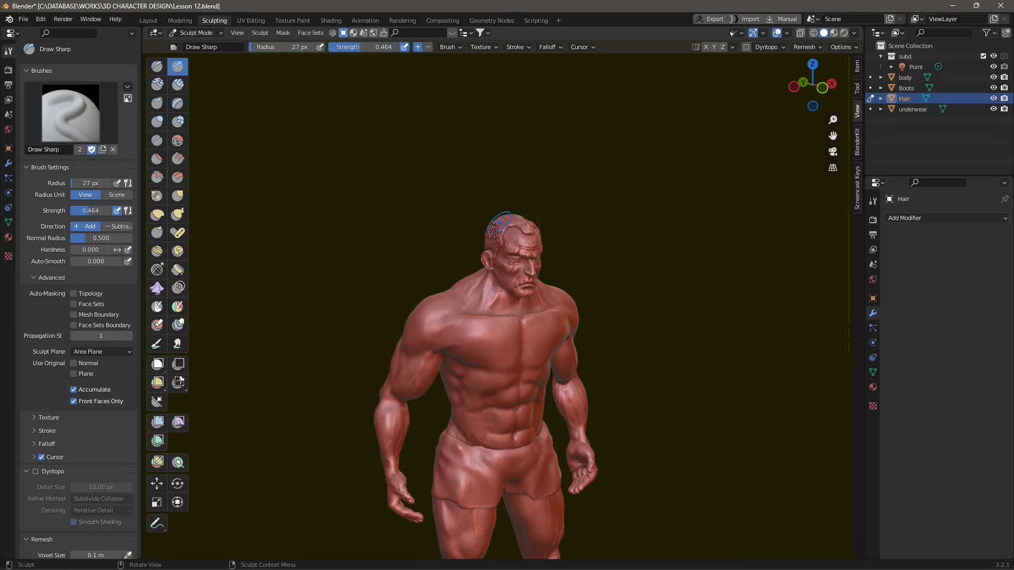
middle_click_drag(497, 428, 465, 381)
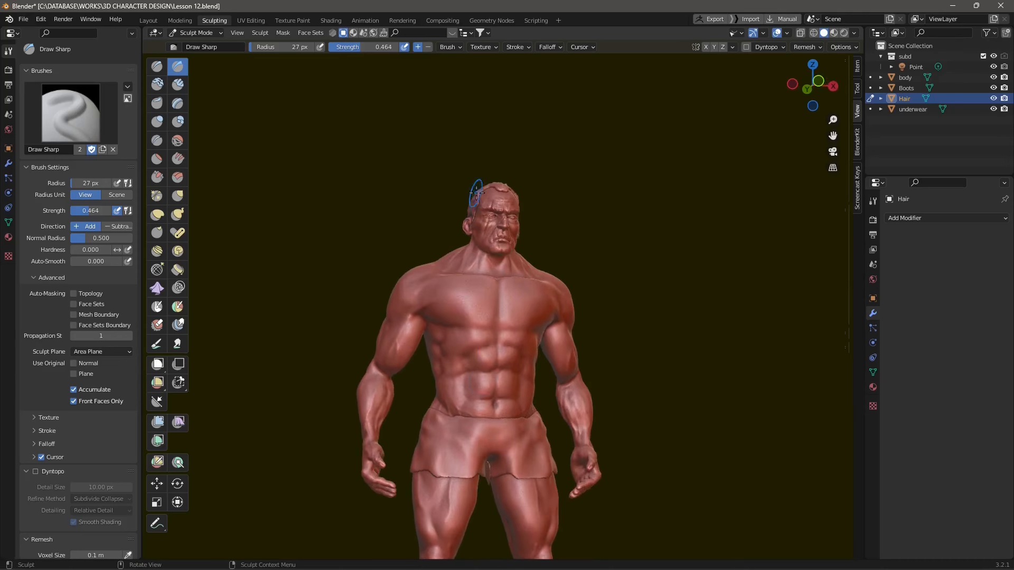
middle_click_drag(497, 211, 596, 265)
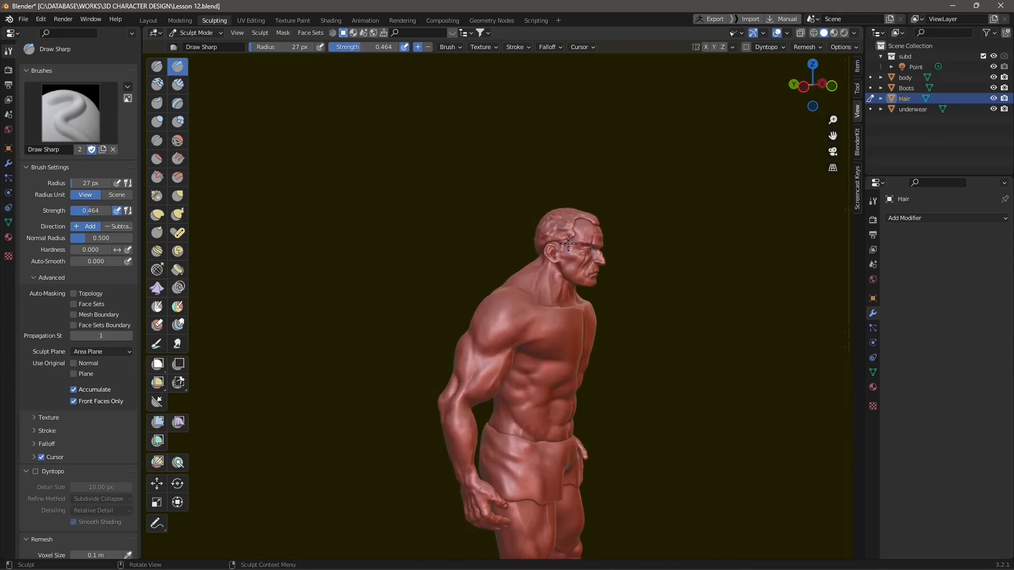
scroll(568, 244, "down", 2)
scroll(570, 308, "up", 2)
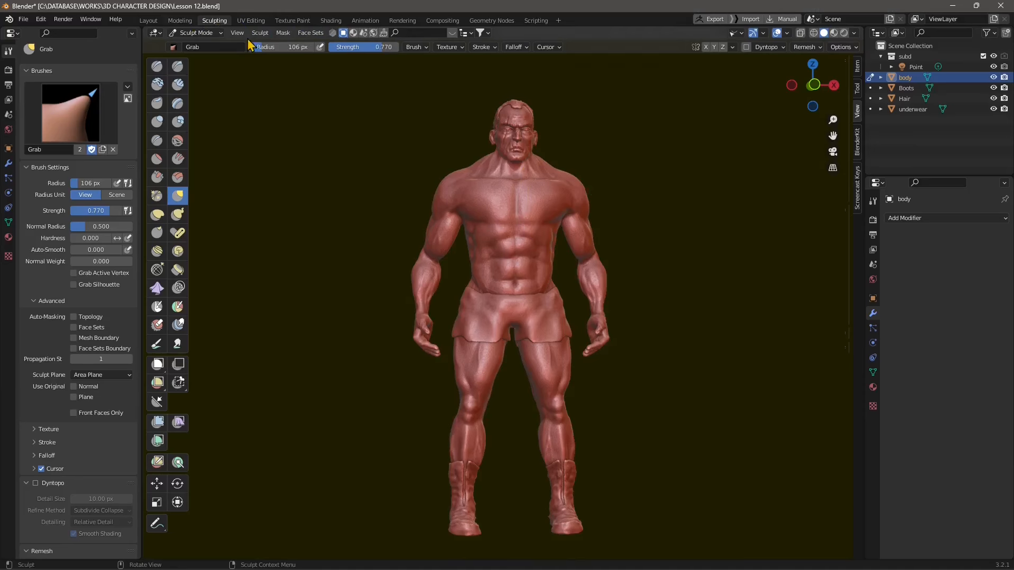
Switch to the Layout workspace and deselect the body.
left_click(154, 22)
scroll(372, 229, "down", 3)
left_click(379, 234)
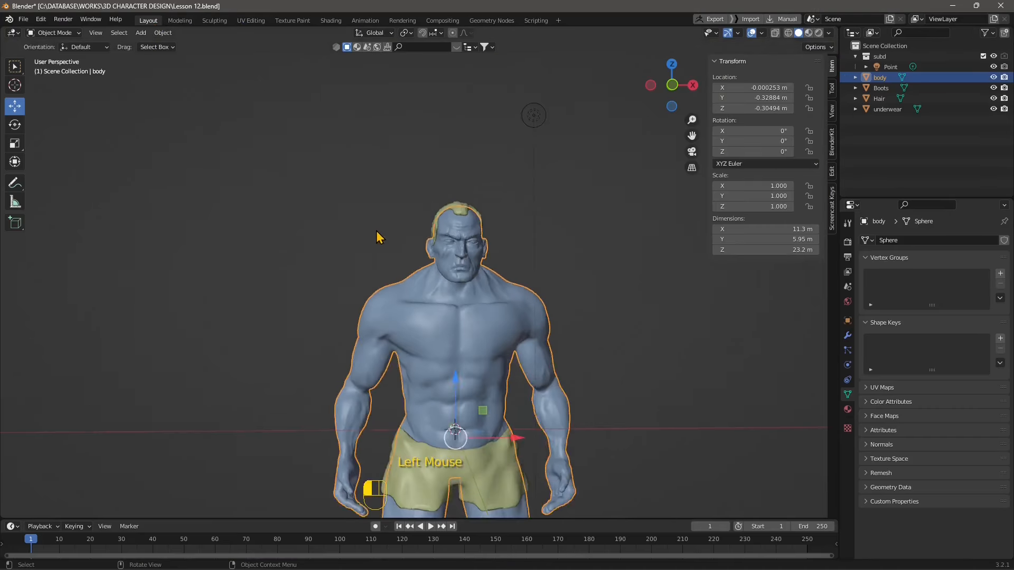
scroll(345, 288, "down", 2)
middle_click_drag(344, 289, 379, 158, "shift")
middle_click_drag(390, 415, 275, 91)
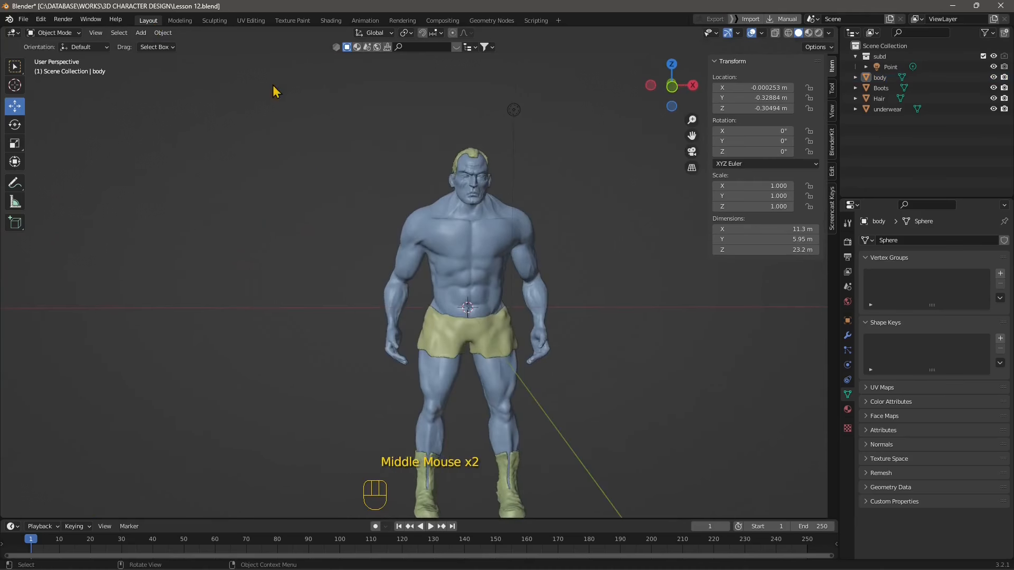
Switch to the Modeling workspace, set Object Mode for the body and turn off X-ray display.
left_click(178, 20)
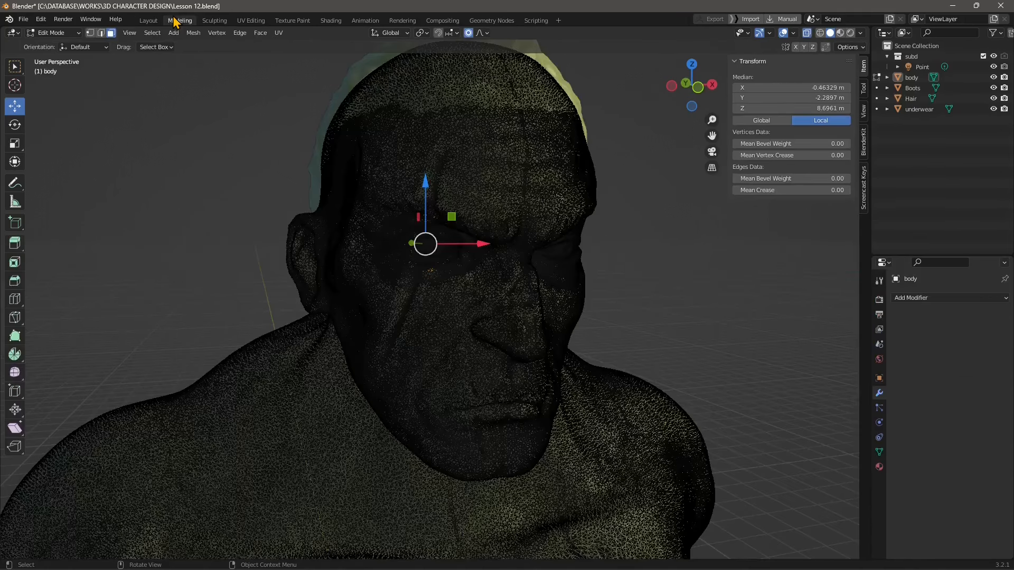
left_click(53, 33)
left_click(55, 43)
scroll(373, 185, "down", 4)
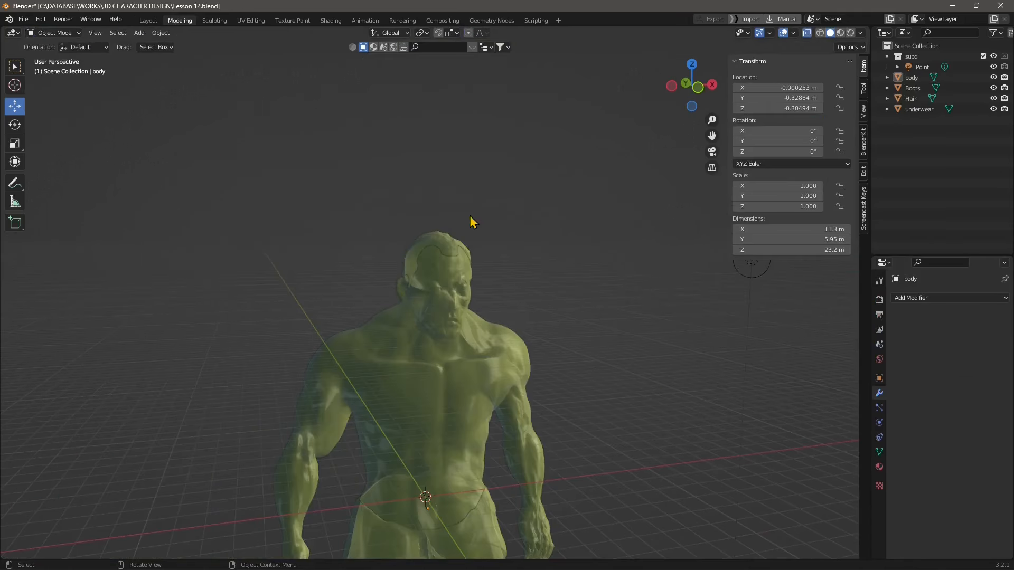
left_click(806, 34)
Select the hair, the body and the underwear one after another in the viewport, leaving the underwear active.
middle_click_drag(465, 280, 504, 182, "shift")
left_click(505, 186)
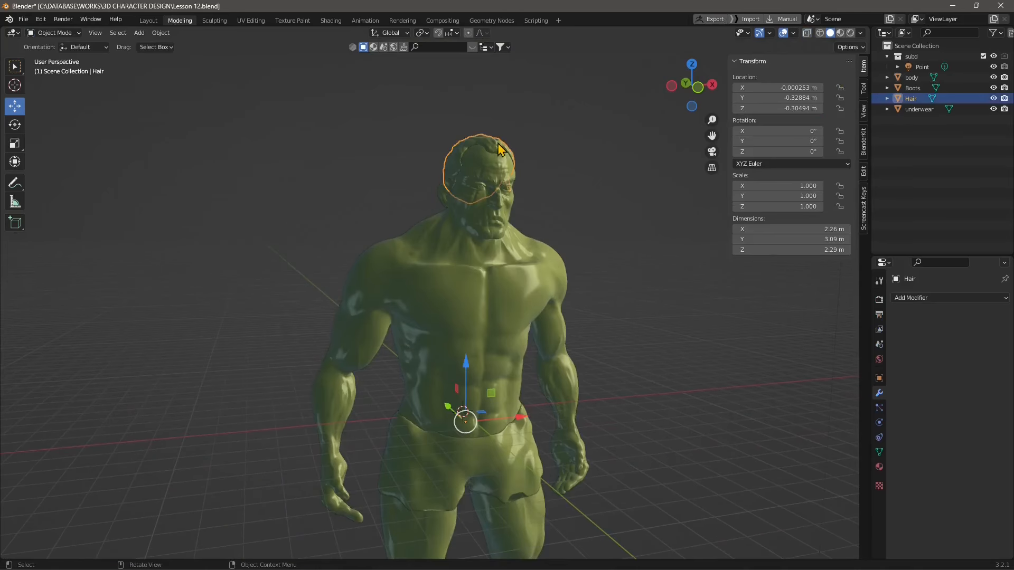
left_click(474, 344)
left_click(537, 465)
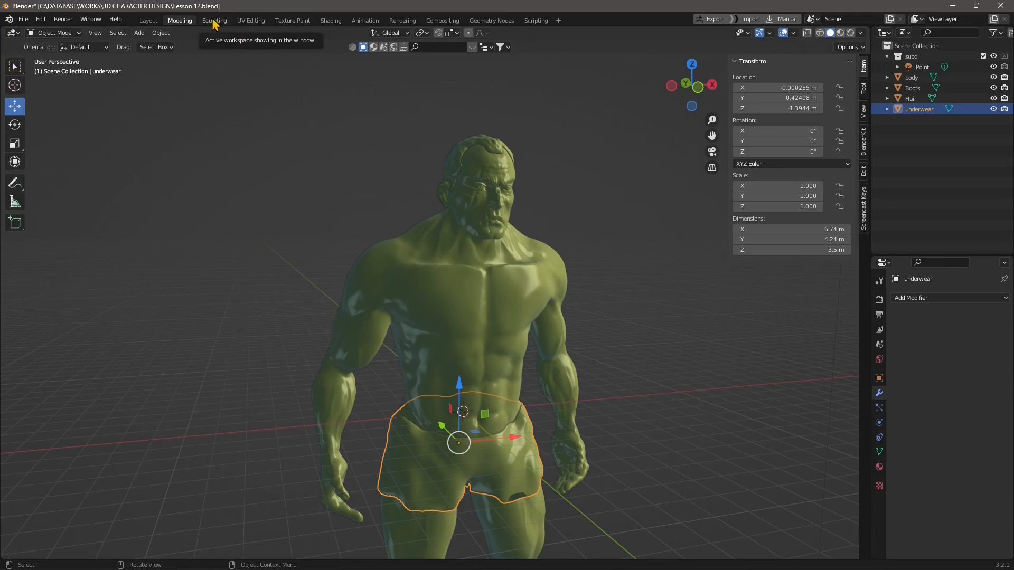
Return to the Layout workspace, preview the character in rendered shading and switch the viewport back to solid shading.
left_click(149, 20)
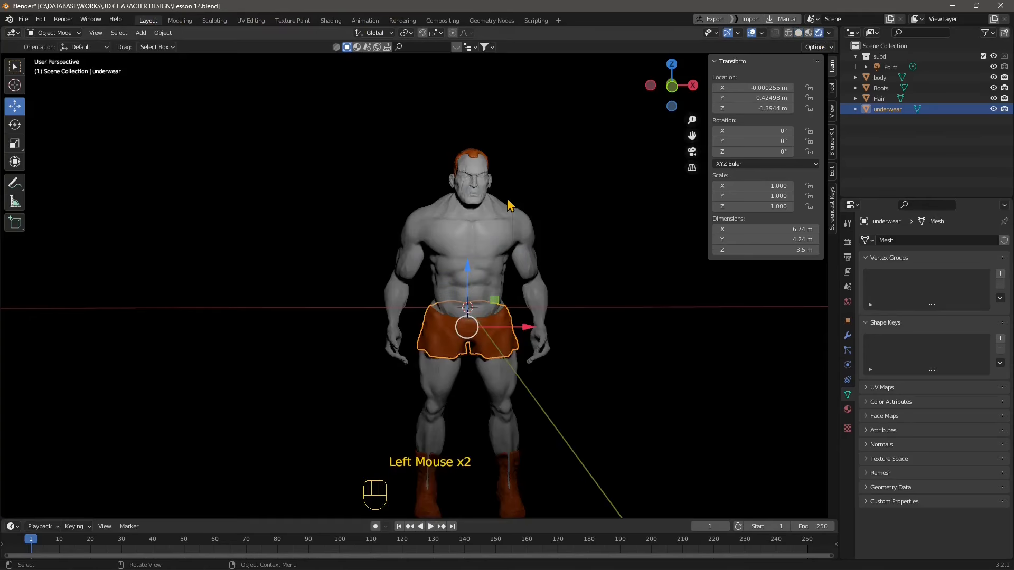
scroll(485, 253, "up", 2)
mouse_move(487, 259)
middle_mouse_down("shift")
mouse_move(495, 265)
mouse_move(452, 260)
middle_mouse_up("shift")
mouse_move(452, 261)
middle_mouse_down()
mouse_move(550, 288)
mouse_move(374, 280)
middle_mouse_up()
middle_click_drag(426, 253, 449, 132)
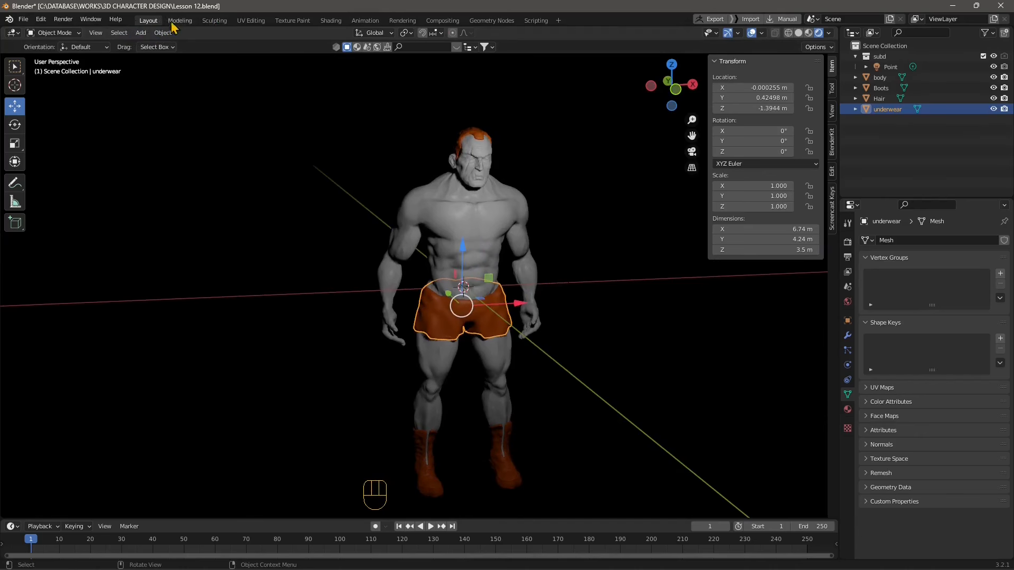
left_click(798, 34)
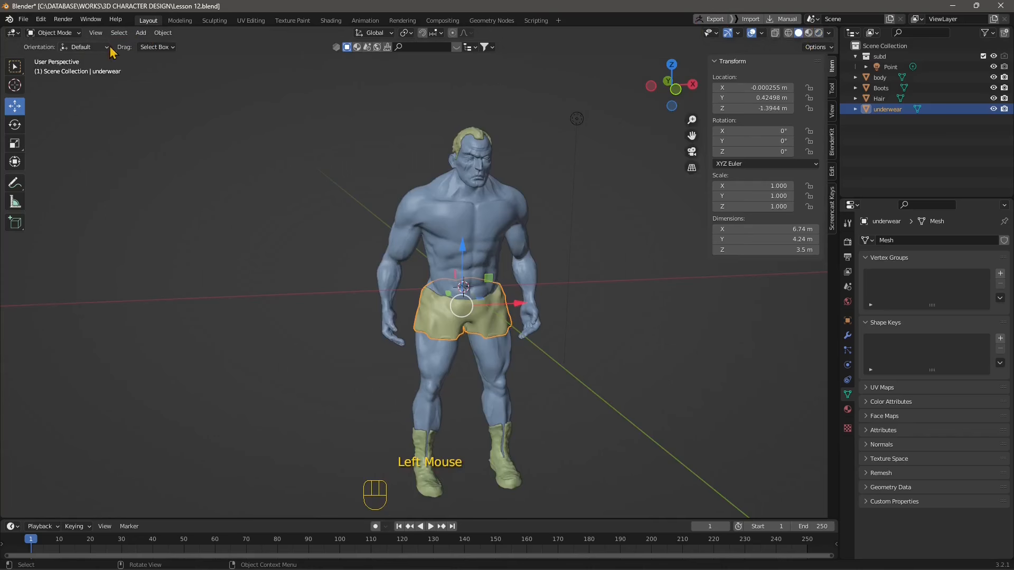
Return to the Sculpting workspace with the body as the only selected, active sculpt object.
left_click(53, 33)
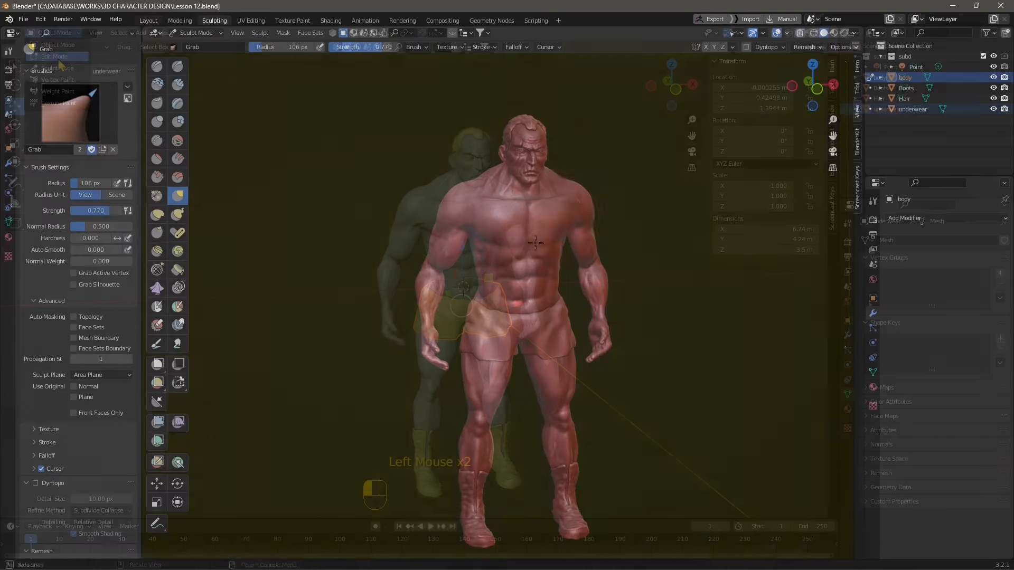
left_click(907, 78)
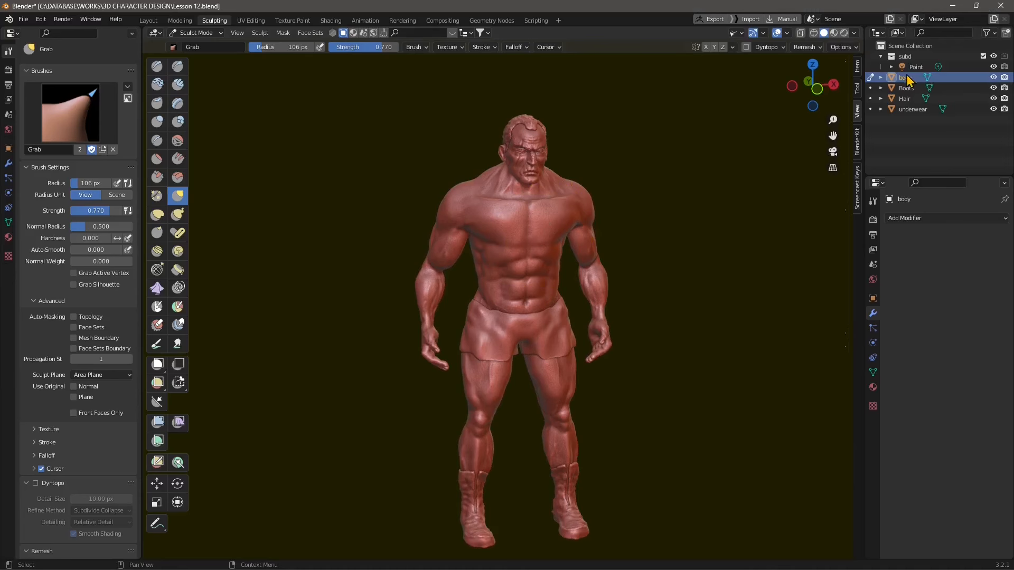
Try a Draw Face Sets stroke across the chest and upper arm, and undo it.
left_click(308, 33)
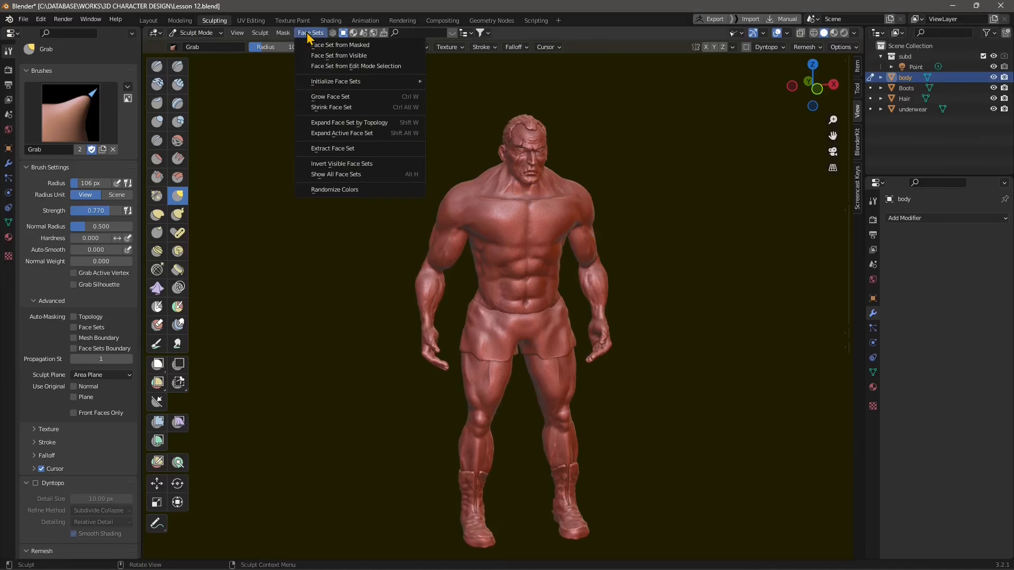
left_click(177, 307)
mouse_move(490, 206)
left_mouse_down()
mouse_move(549, 206)
mouse_move(486, 235)
mouse_move(470, 264)
mouse_move(433, 281)
left_mouse_up()
key("ctrl+z")
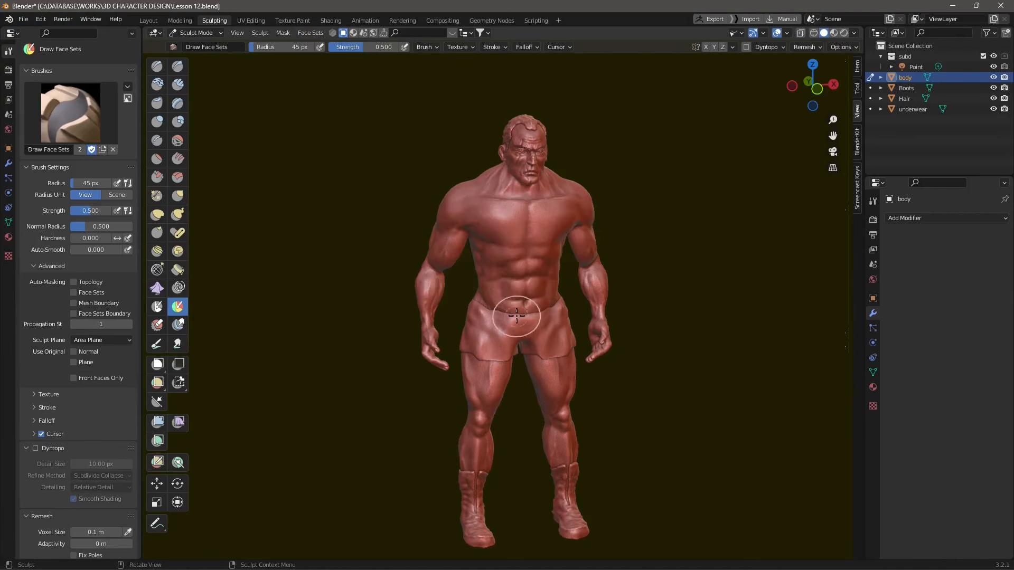
Paint a trial face set over the character's right shoulder and undo it.
scroll(517, 316, "up", 3)
middle_click_drag(517, 316, 429, 176)
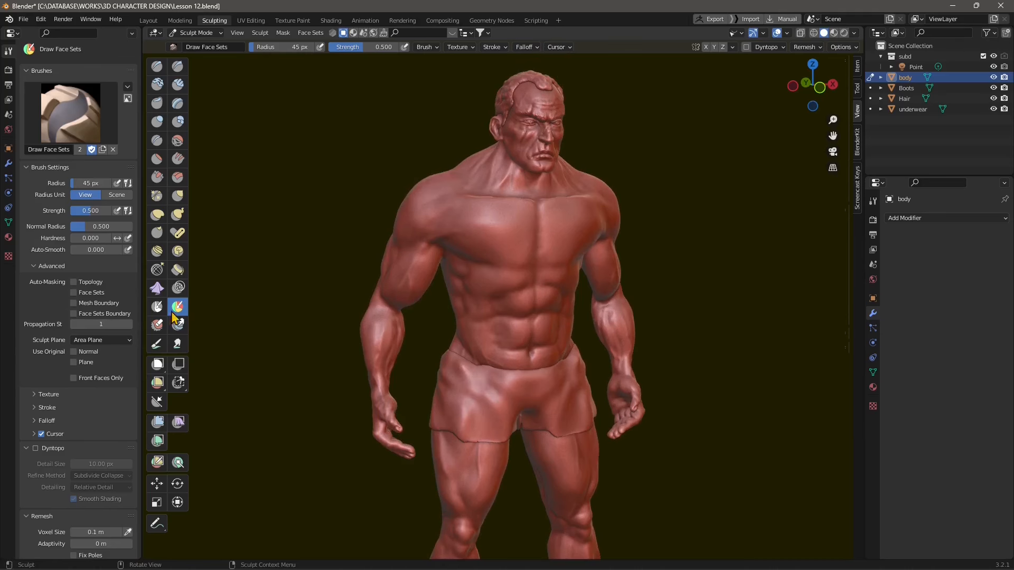
left_click_drag(436, 208, 399, 205)
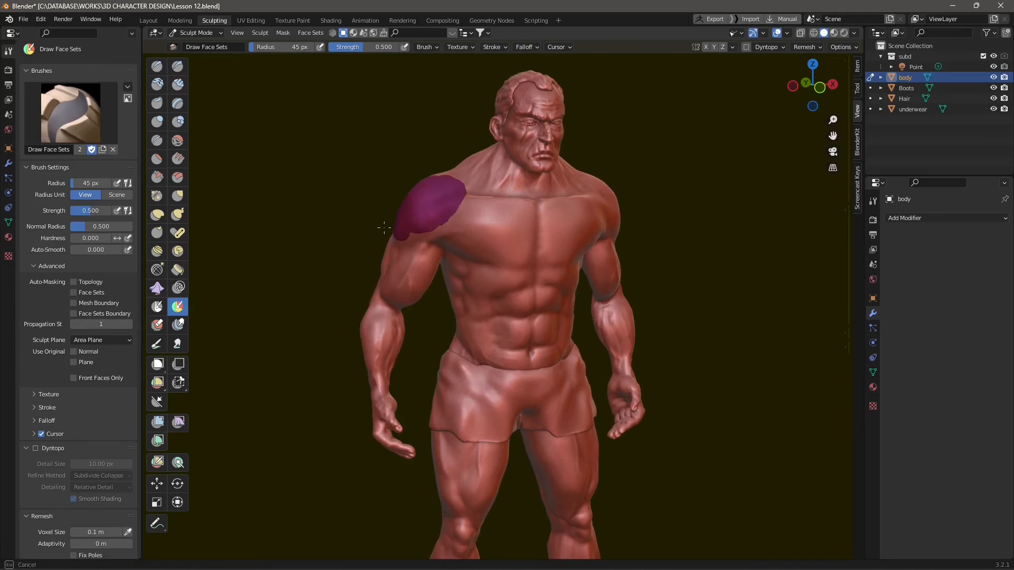
key("z")
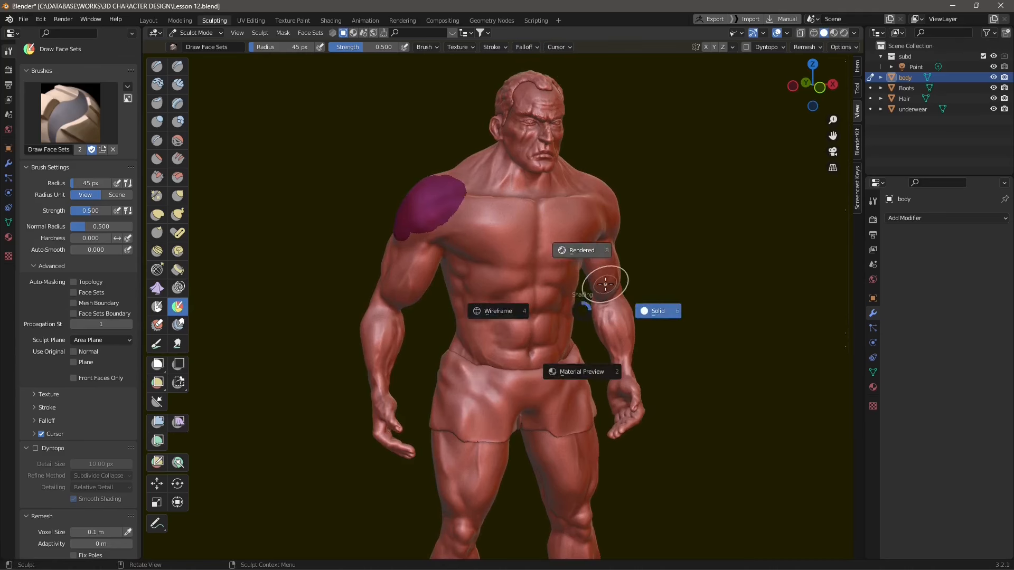
key("Escape")
key("ctrl+z")
scroll(597, 215, "down", 1)
middle_click_drag(597, 215, 588, 226)
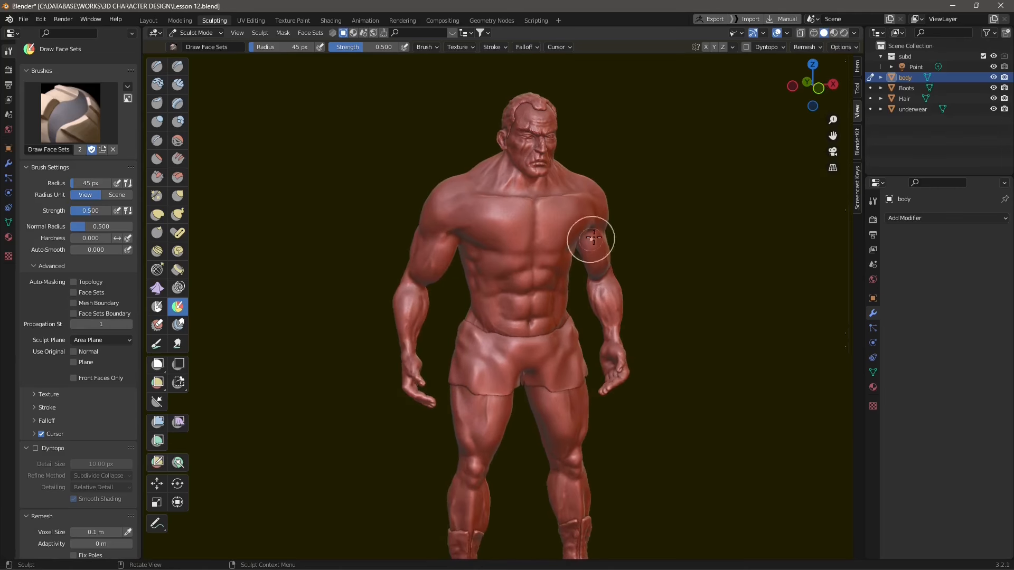
Enable Dyntopo for the body, frame the eyes and brow up close, and choose the Draw Sharp brush.
left_click(746, 47)
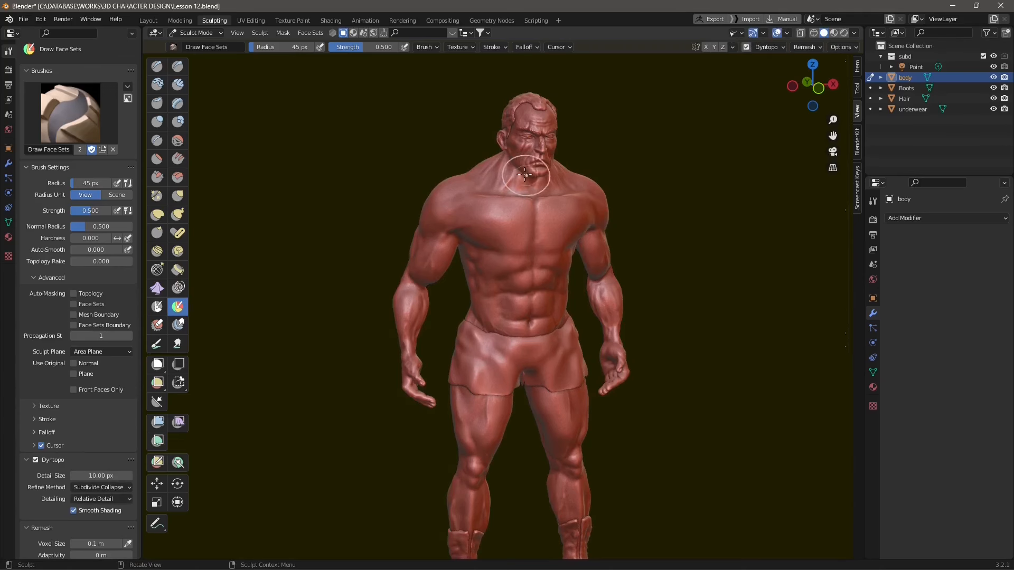
scroll(523, 242, "up", 3)
middle_click_drag(576, 179, 512, 404, "shift")
scroll(504, 241, "up", 6)
middle_click_drag(439, 182, 501, 245)
scroll(507, 240, "up", 3)
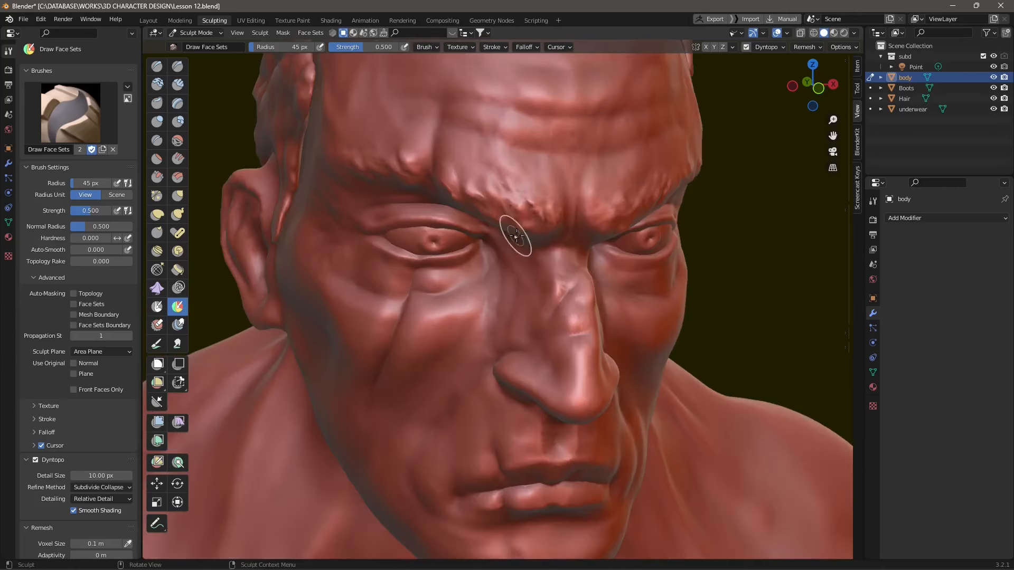
left_click(178, 67)
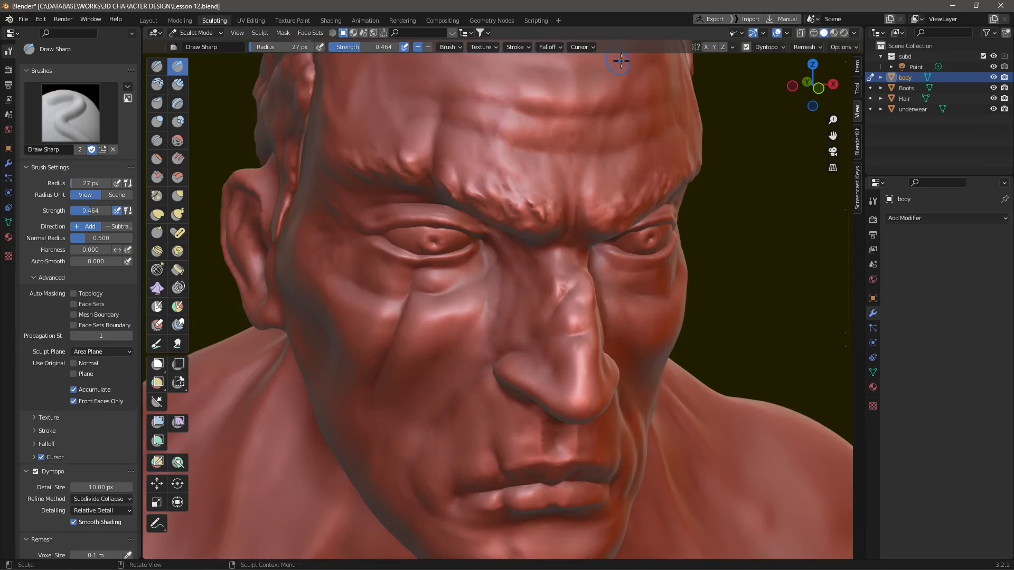
Turn on the wireframe overlay and get close to the scarred eyebrow to check its mesh density.
left_click(787, 34)
left_click(721, 201)
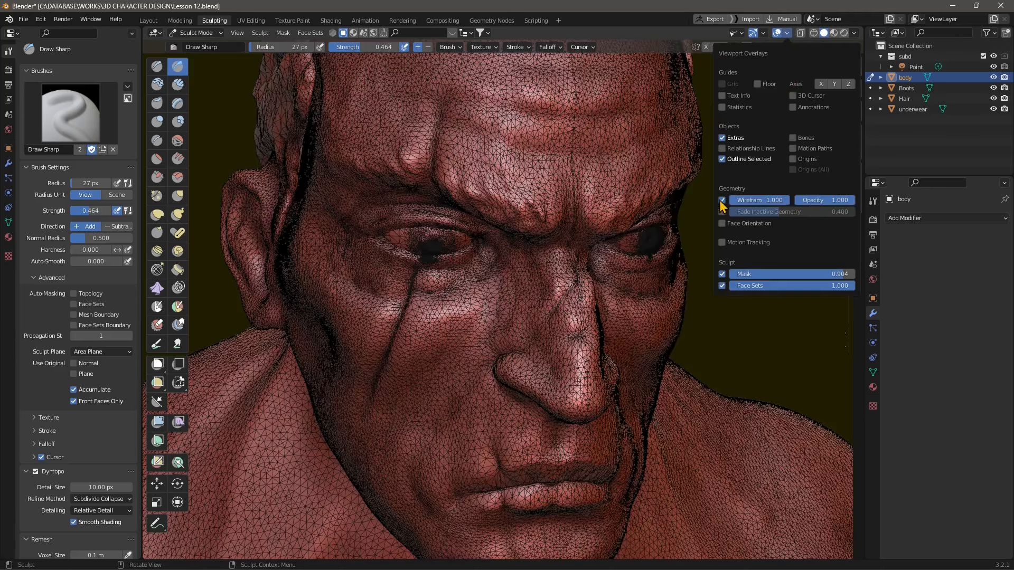
scroll(537, 193, "up", 3)
scroll(560, 195, "up", 3)
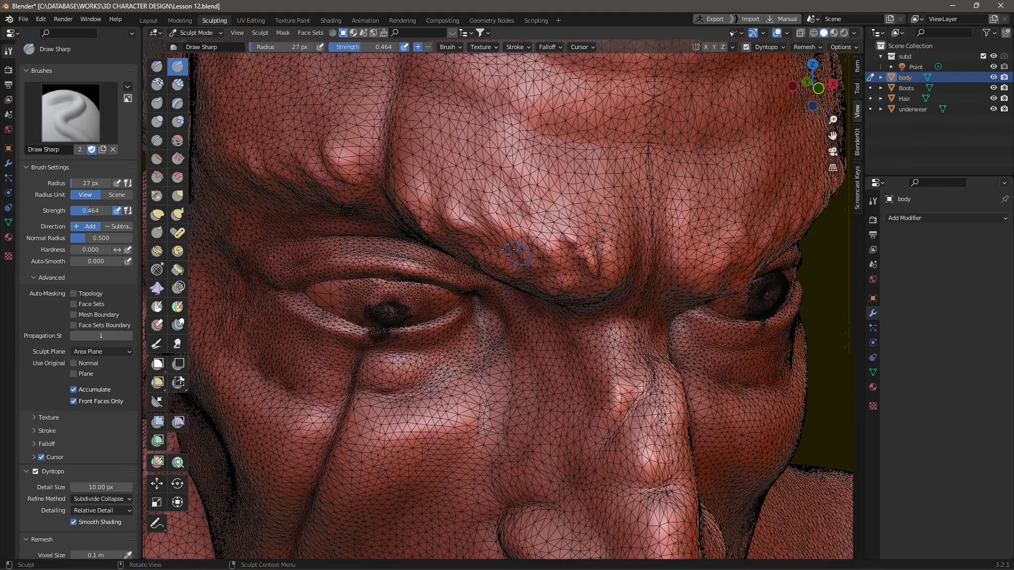
Make a Clay Strips stroke on the inner end of the scarred eyebrow and set the Dyntopo detail size to 5 px.
left_click(179, 90)
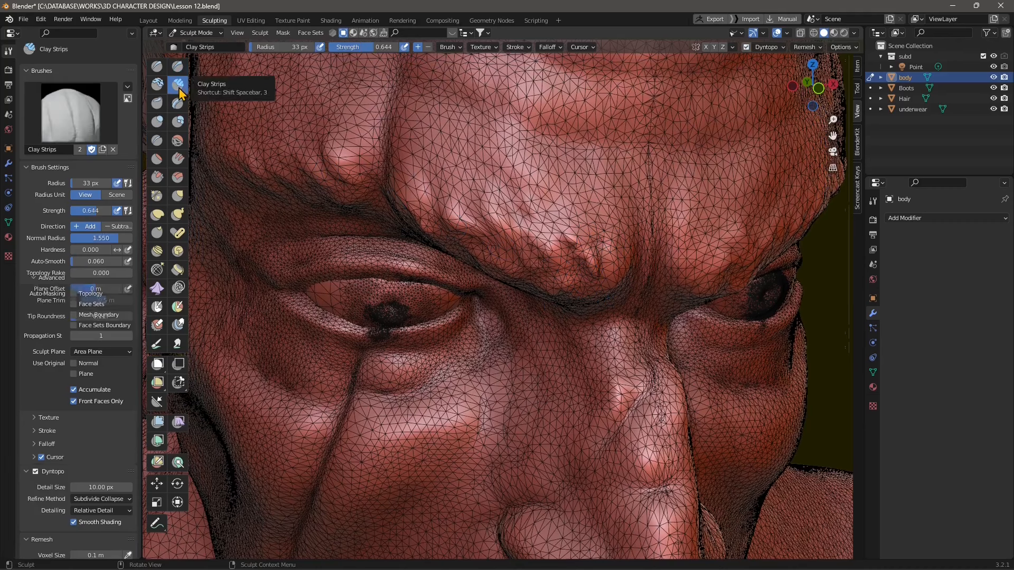
mouse_move(607, 280)
left_mouse_down()
mouse_move(609, 260)
mouse_move(560, 253)
mouse_move(576, 255)
left_mouse_up()
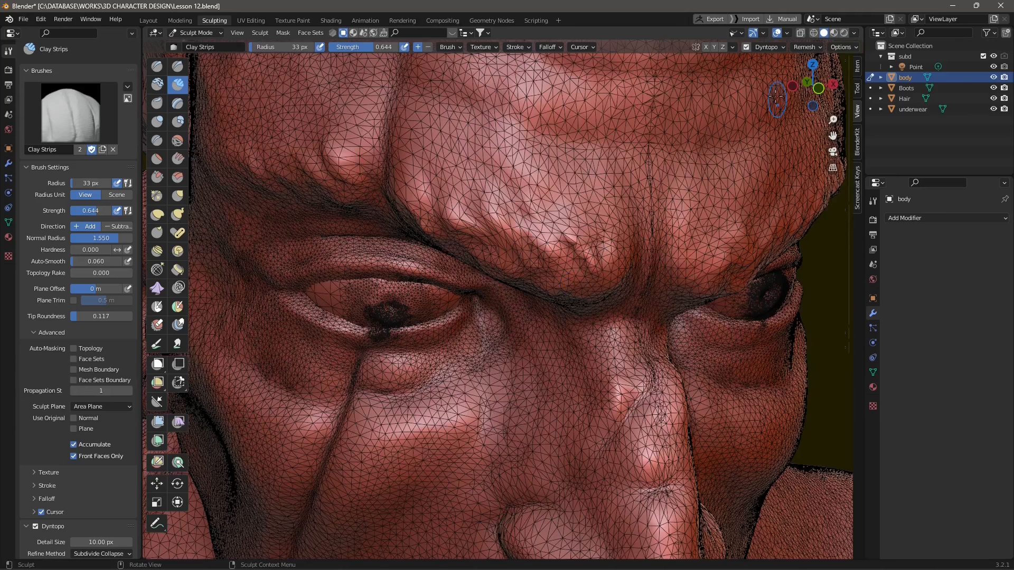
left_click(773, 48)
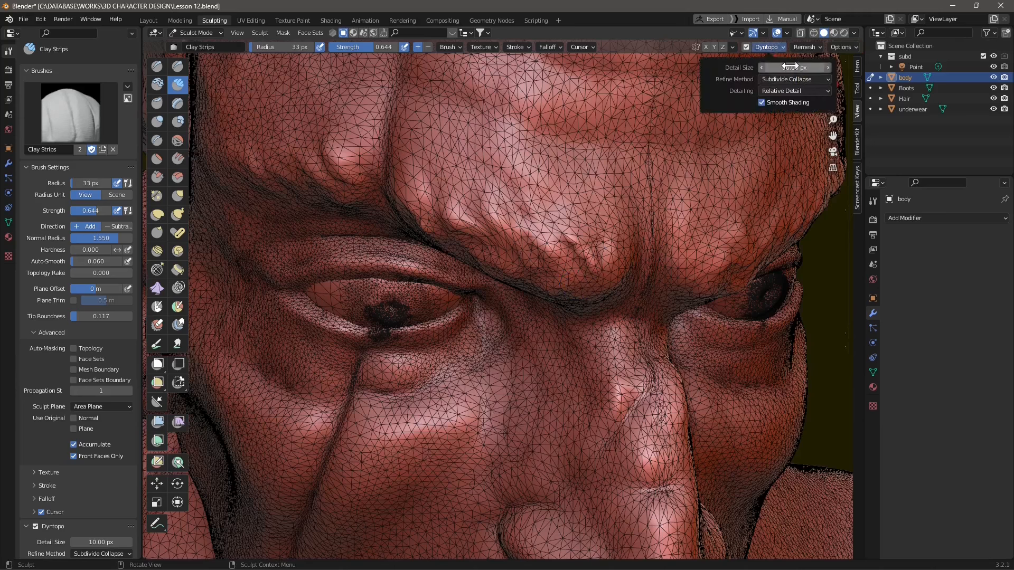
left_click(769, 67)
type("5")
key("Return")
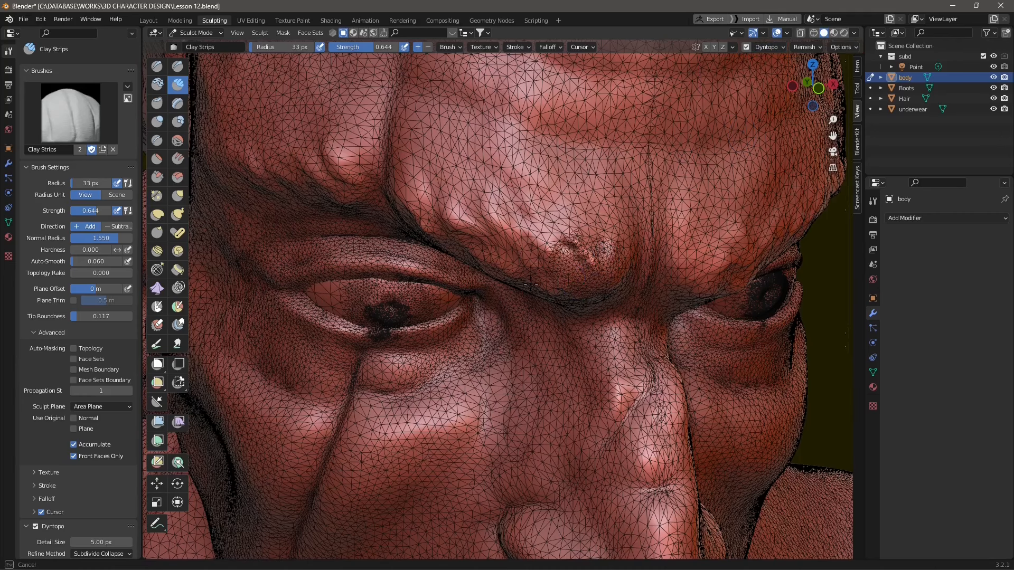
Build up the scarred eyebrow along its length with Clay Strips strokes.
middle_click_drag(543, 280, 566, 280)
mouse_move(697, 222)
left_mouse_down()
mouse_move(668, 227)
mouse_move(544, 174)
mouse_move(512, 190)
mouse_move(460, 180)
mouse_move(447, 157)
left_mouse_up()
left_click_drag(444, 161, 432, 157)
scroll(449, 174, "down", 4)
middle_click_drag(592, 269, 577, 263)
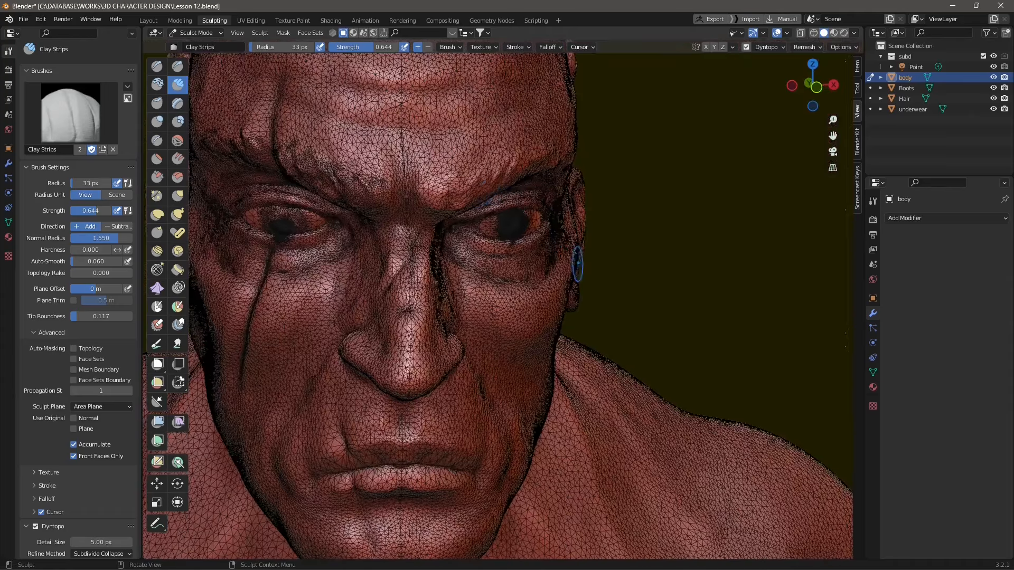
Build up the unscarred eyebrow from its inner to its outer end with Clay Strips strokes.
scroll(487, 193, "up", 3)
middle_click_drag(487, 193, 483, 202)
mouse_move(357, 204)
left_mouse_down()
mouse_move(370, 186)
mouse_move(468, 158)
mouse_move(427, 128)
left_mouse_up()
mouse_move(471, 170)
left_mouse_down()
mouse_move(487, 142)
mouse_move(482, 119)
left_mouse_up()
mouse_move(517, 150)
left_mouse_down()
mouse_move(554, 125)
mouse_move(518, 121)
mouse_move(584, 125)
mouse_move(574, 117)
left_mouse_up()
middle_click_drag(538, 198, 538, 211)
scroll(529, 242, "down", 4)
scroll(556, 304, "up", 2)
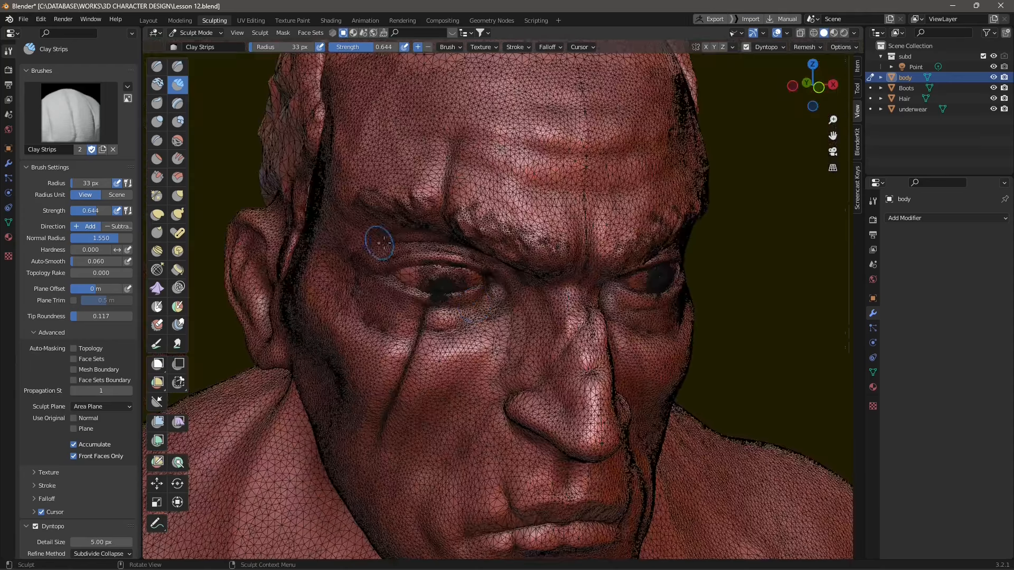
Sculpt sharp hair strands into the inner part of the scarred eyebrow with the Draw Sharp brush.
scroll(548, 275, "up", 2)
left_click(180, 69)
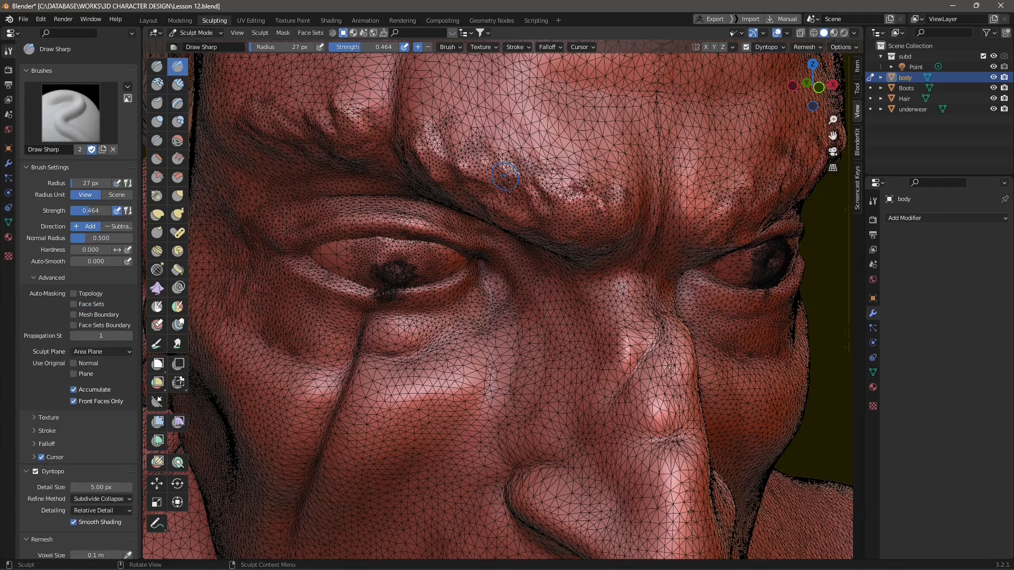
mouse_move(616, 220)
left_mouse_down()
mouse_move(591, 217)
mouse_move(582, 255)
mouse_move(608, 216)
mouse_move(584, 242)
mouse_move(572, 213)
mouse_move(563, 231)
left_mouse_up()
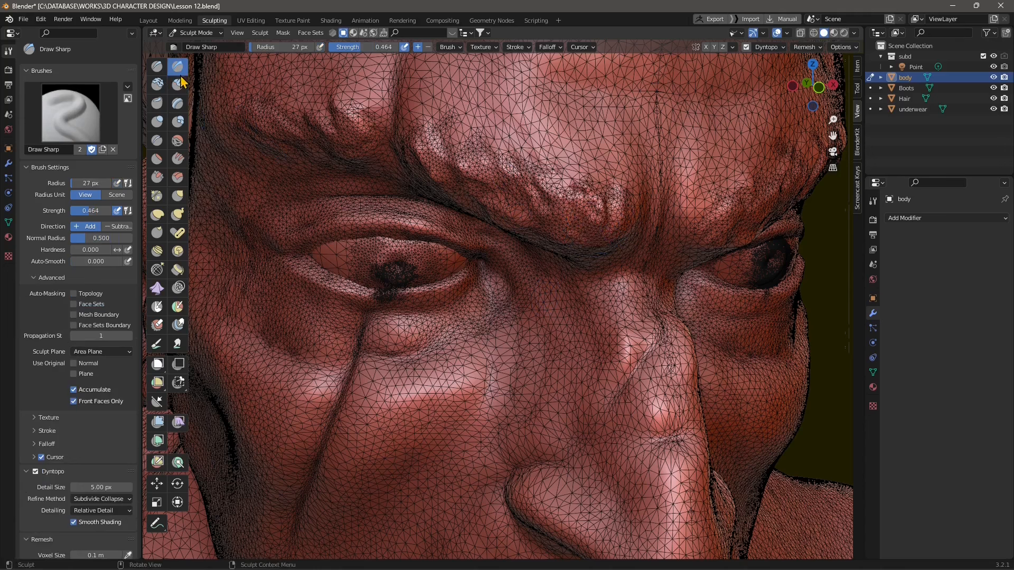
Set Draw Sharp to strength 0.560 and radius 43 px, and deepen the strands along the inner scarred eyebrow.
left_click_drag(361, 48, 367, 48)
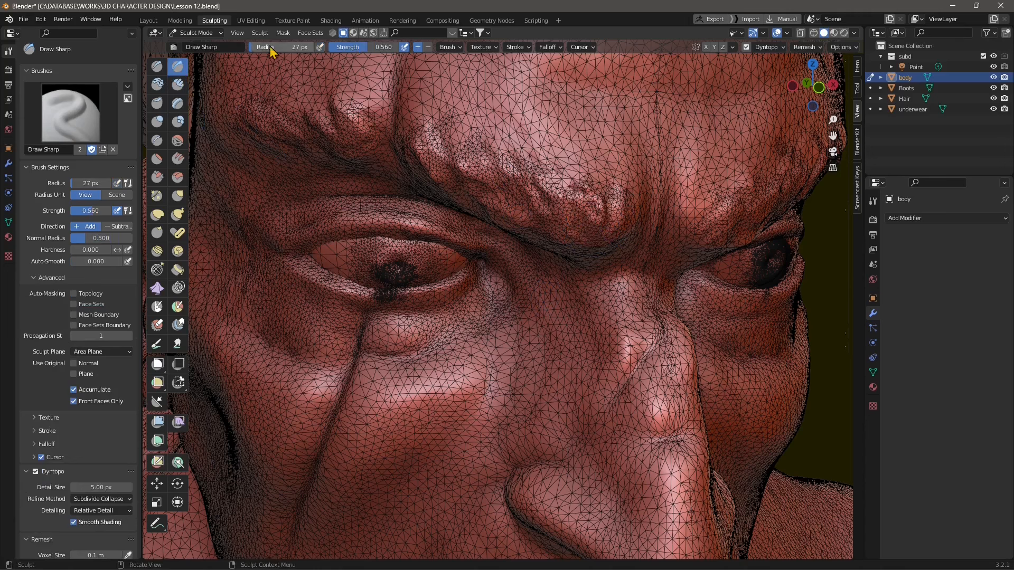
left_click_drag(257, 48, 265, 48)
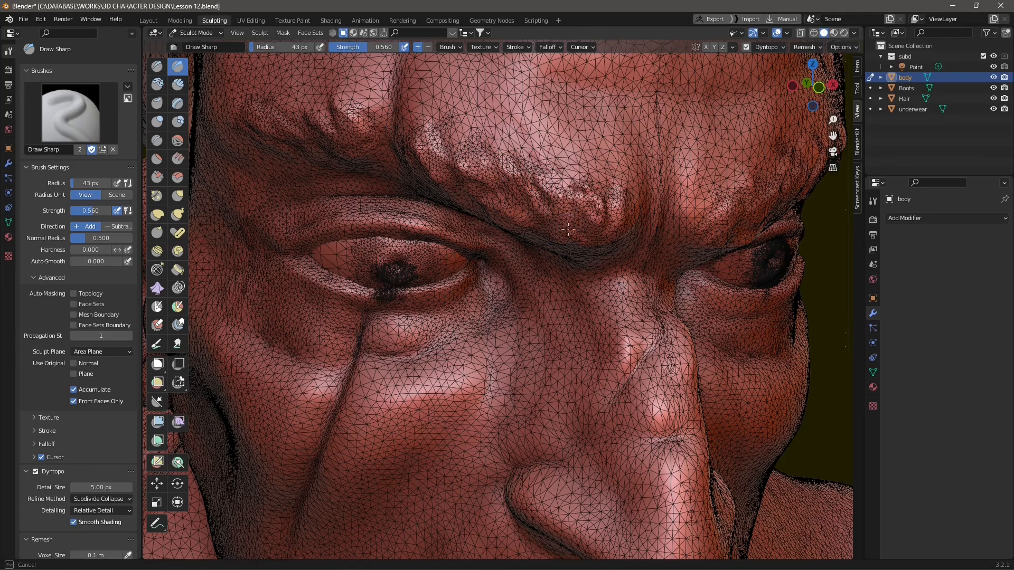
mouse_move(565, 238)
left_mouse_down()
mouse_move(548, 211)
mouse_move(592, 248)
left_mouse_up()
left_click_drag(523, 220, 414, 160)
Sculpt sharp hair strands into the outer part of the scarred eyebrow, beyond the scar.
mouse_move(448, 180)
middle_mouse_down("shift")
mouse_move(478, 177)
mouse_move(540, 118)
middle_mouse_up("shift")
left_click_drag(539, 121, 522, 101)
mouse_move(524, 136)
left_mouse_down()
mouse_move(502, 107)
mouse_move(492, 121)
mouse_move(458, 99)
mouse_move(405, 97)
mouse_move(416, 102)
left_mouse_up()
left_click_drag(525, 123, 521, 106)
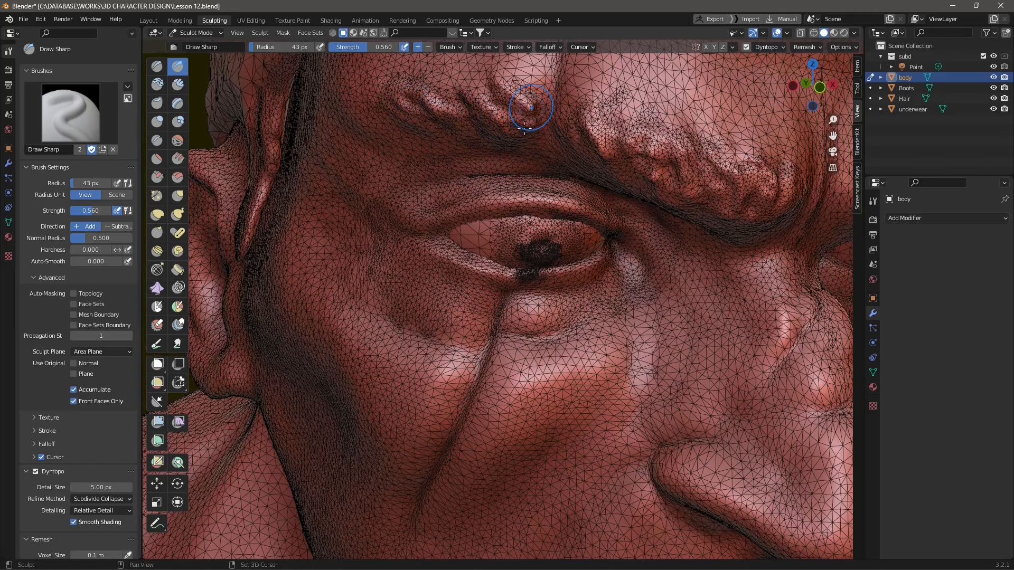
mouse_move(750, 182)
middle_mouse_down("shift")
mouse_move(587, 122)
mouse_move(547, 168)
mouse_move(607, 235)
mouse_move(665, 232)
mouse_move(628, 232)
mouse_move(627, 221)
middle_mouse_up("shift")
scroll(588, 168, "down", 3)
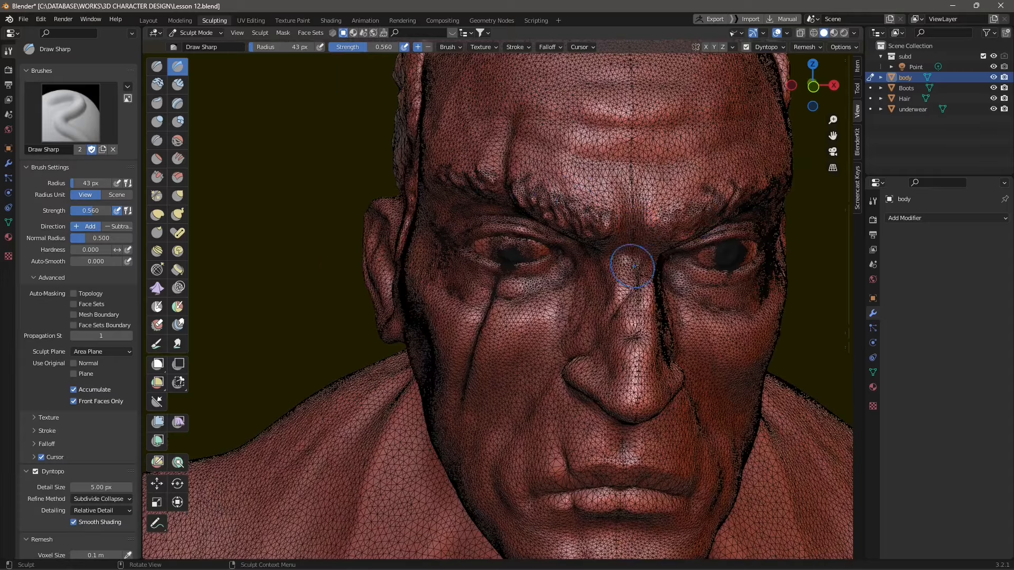
Sculpt sharp hair strands into the inner and middle parts of the unscarred eyebrow.
scroll(633, 264, "up", 5)
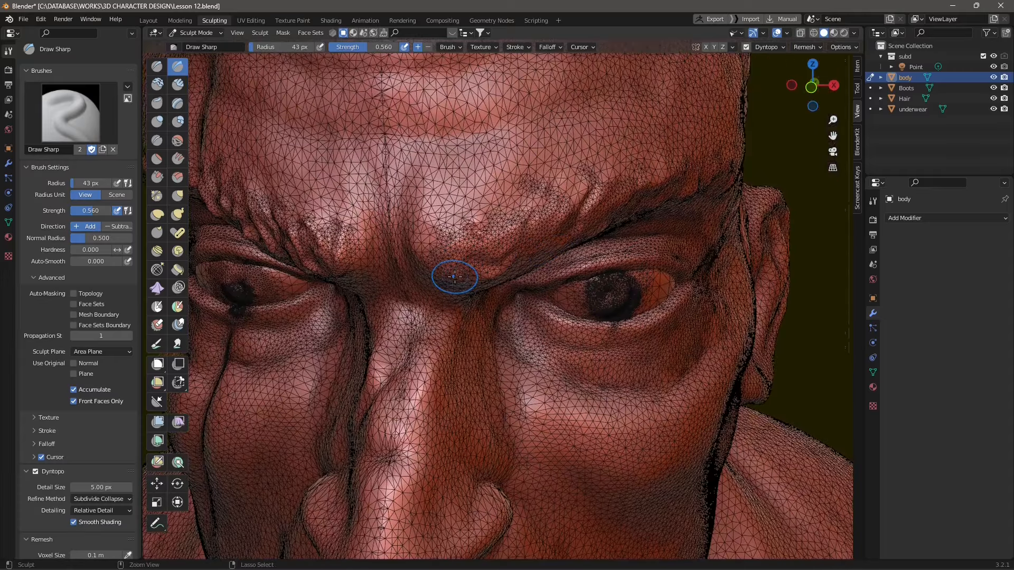
mouse_move(451, 282)
left_mouse_down()
mouse_move(461, 254)
mouse_move(455, 271)
mouse_move(495, 261)
mouse_move(520, 230)
left_mouse_up()
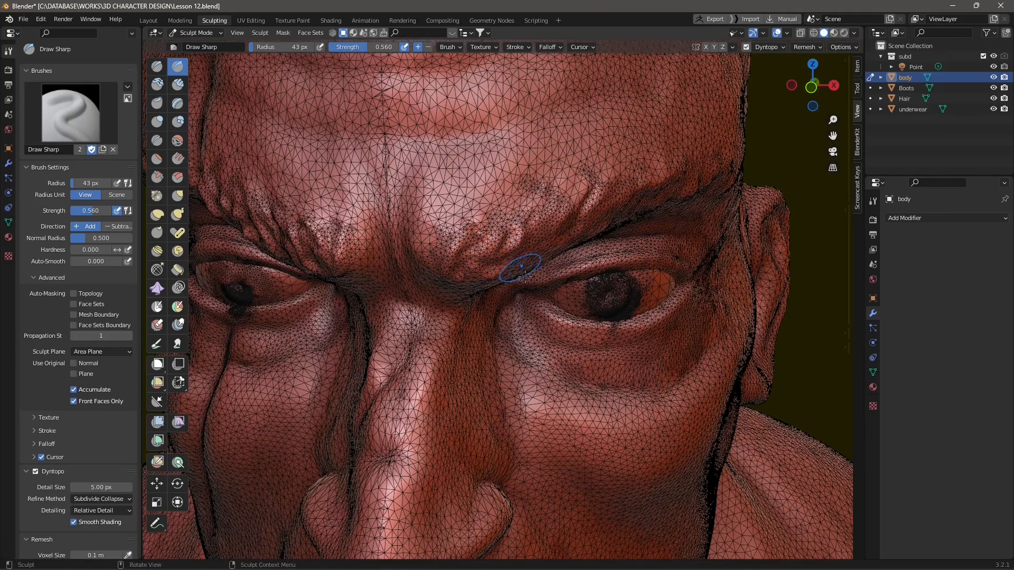
middle_click_drag(524, 274, 464, 191)
left_click_drag(445, 172, 446, 193)
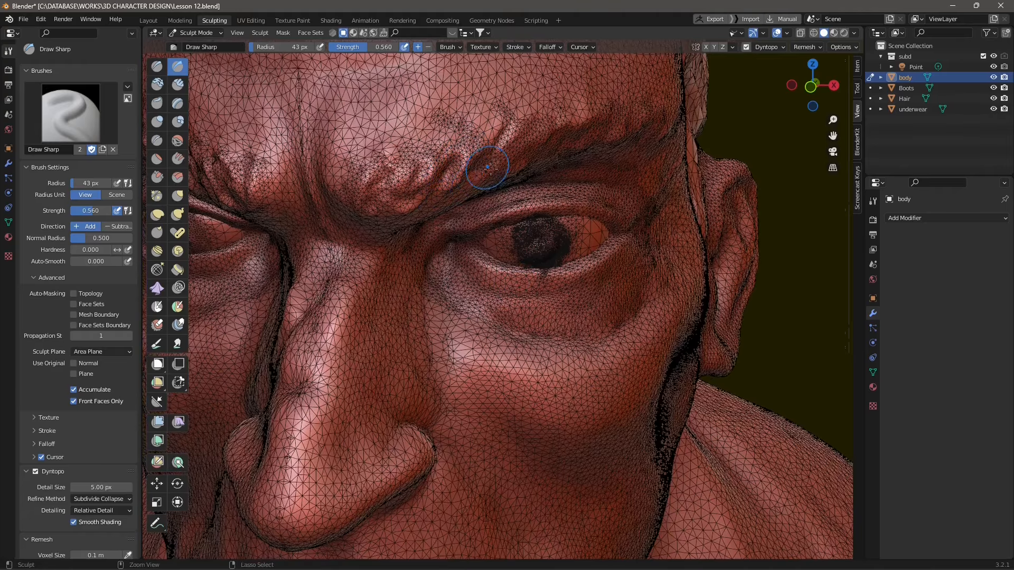
left_click_drag(529, 138, 507, 168)
Continue the sharp hair strands to the outer end of the unscarred eyebrow.
middle_click_drag(527, 177, 516, 174)
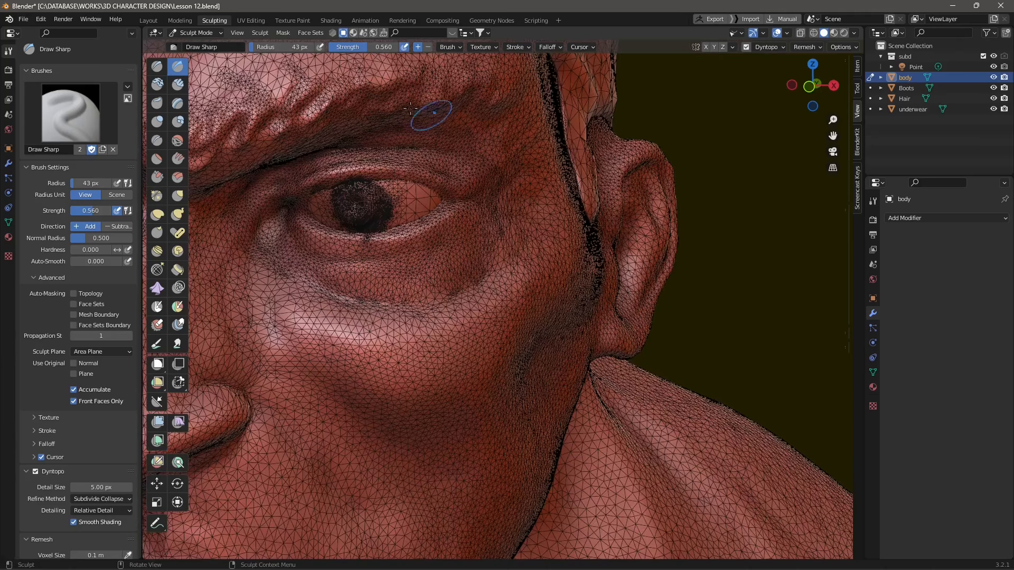
mouse_move(354, 111)
left_mouse_down()
mouse_move(393, 92)
mouse_move(494, 83)
left_mouse_up()
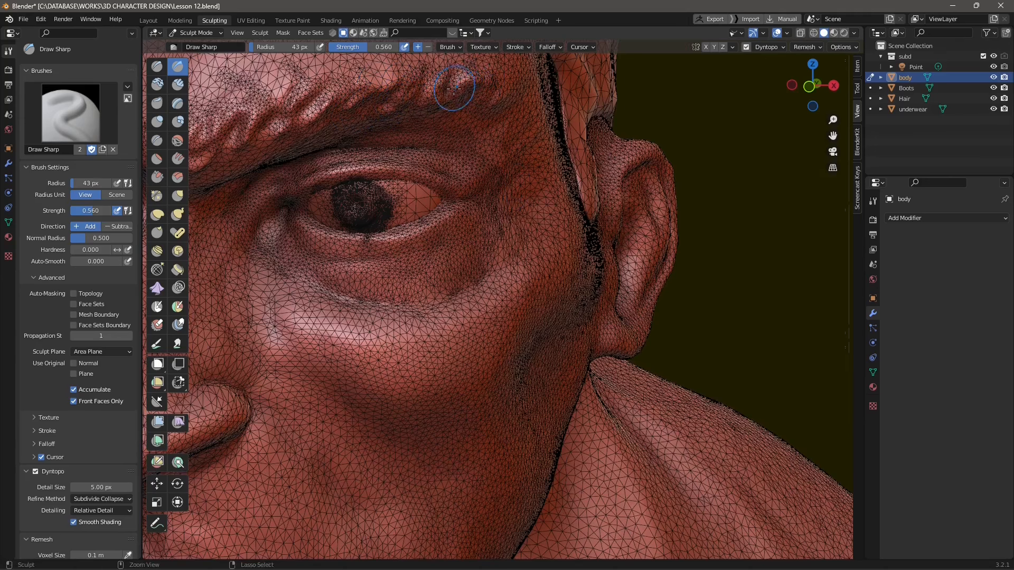
left_click_drag(438, 74, 408, 100)
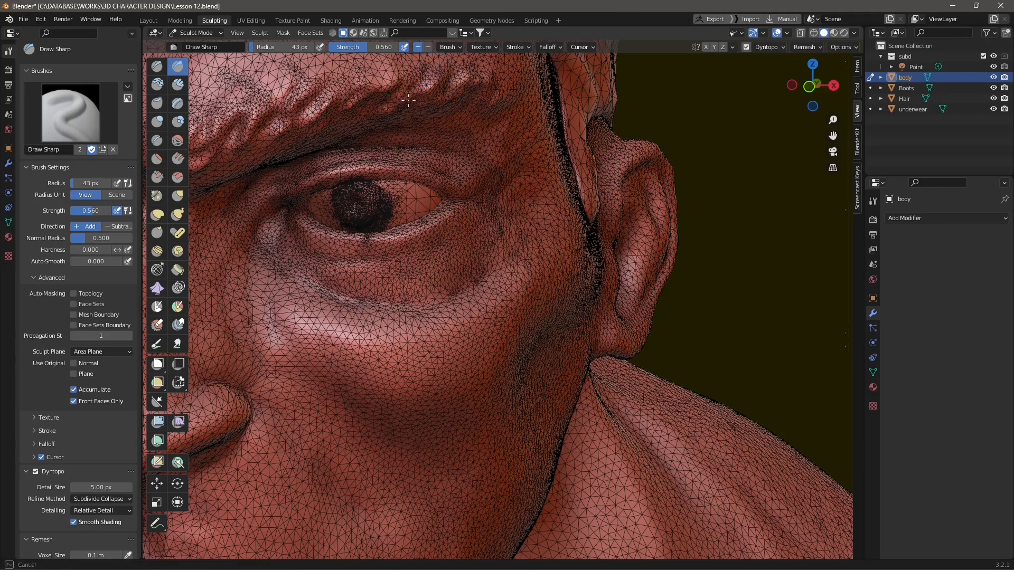
middle_click_drag(343, 120, 476, 116)
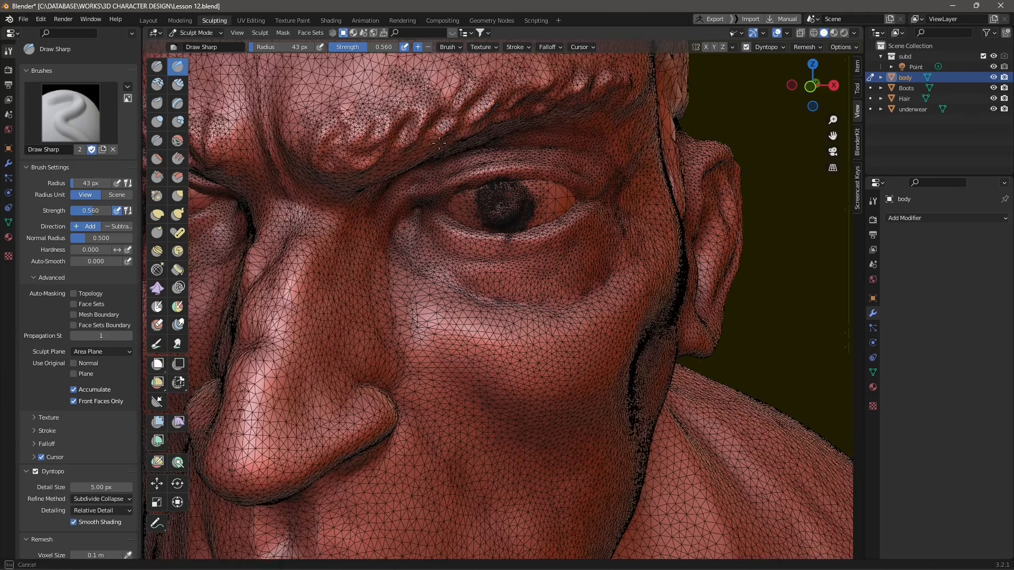
Add short strands at the inner ends of both eyebrows and carve a subtractive stroke beneath the scarred one.
middle_click_drag(401, 158, 550, 198)
scroll(596, 230, "up", 3)
middle_click_drag(568, 241, 450, 233, "shift")
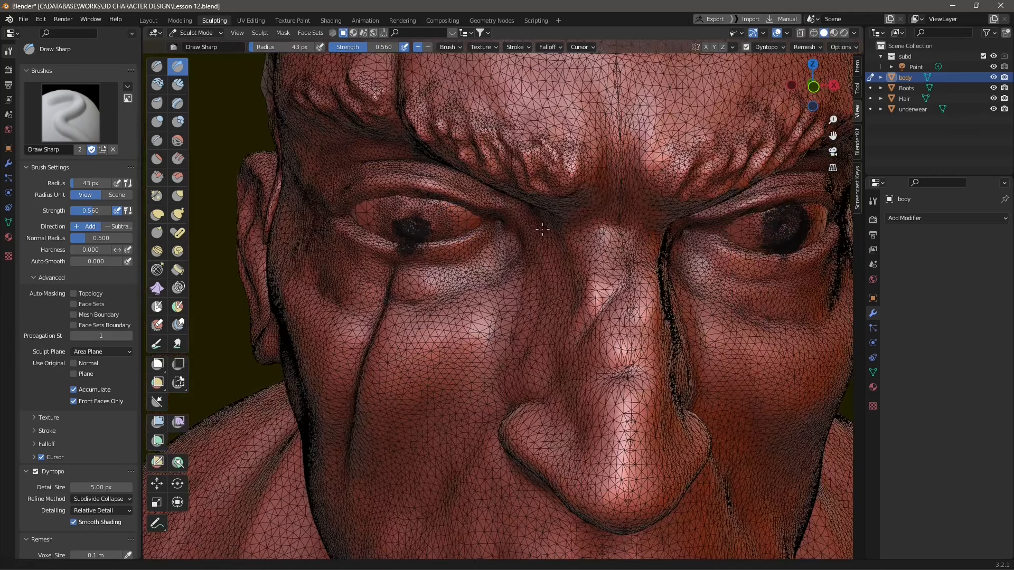
mouse_move(590, 168)
left_mouse_down()
mouse_move(589, 183)
mouse_move(597, 180)
left_mouse_up()
left_click_drag(648, 157, 658, 180)
left_click_drag(582, 191, 568, 199, "ctrl")
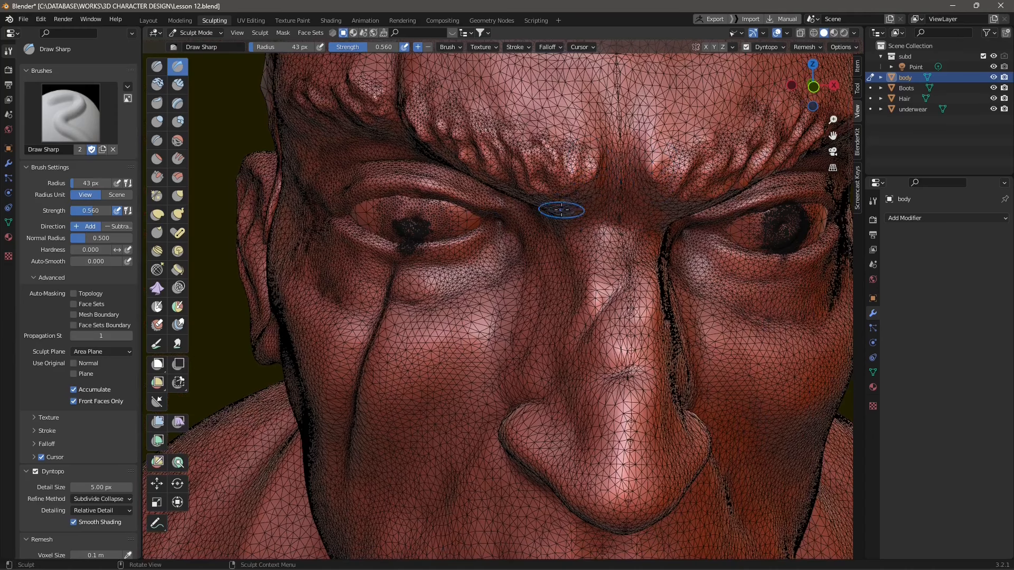
Refine the eyebrows with further short Draw Sharp strokes from several viewing angles.
scroll(562, 210, "down", 3)
mouse_move(528, 238)
middle_mouse_down()
mouse_move(509, 219)
mouse_move(530, 221)
middle_mouse_up()
mouse_move(531, 221)
left_mouse_down()
mouse_move(583, 235)
mouse_move(536, 218)
left_mouse_up()
left_click_drag(601, 250, 606, 238)
middle_click_drag(627, 269, 581, 233)
mouse_move(581, 232)
left_mouse_down()
mouse_move(629, 224)
mouse_move(693, 271)
left_mouse_up()
middle_click_drag(693, 271, 594, 276)
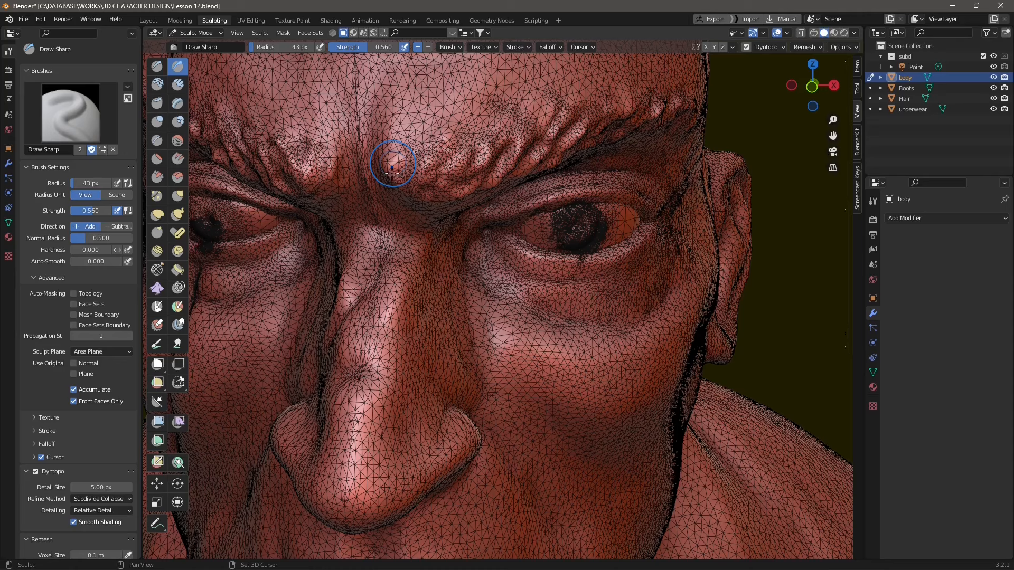
Carve subtractive Draw Sharp strokes along the lower edge and between the strands of the unscarred eyebrow.
middle_click_drag(486, 199, 411, 234, "shift")
mouse_move(415, 229)
left_mouse_down("ctrl")
mouse_move(424, 216)
mouse_move(495, 208)
left_mouse_up("ctrl")
mouse_move(492, 219)
middle_mouse_down("shift")
mouse_move(474, 68)
mouse_move(398, 183)
mouse_move(363, 160)
middle_mouse_up("shift")
mouse_move(337, 163)
left_mouse_down("ctrl")
mouse_move(367, 138)
mouse_move(389, 141)
mouse_move(327, 135)
left_mouse_up("ctrl")
left_click_drag(377, 141, 397, 126, "ctrl")
scroll(399, 138, "down", 2)
middle_click_drag(398, 138, 591, 119, "shift")
scroll(592, 158, "down", 2)
middle_click_drag(576, 232, 587, 235)
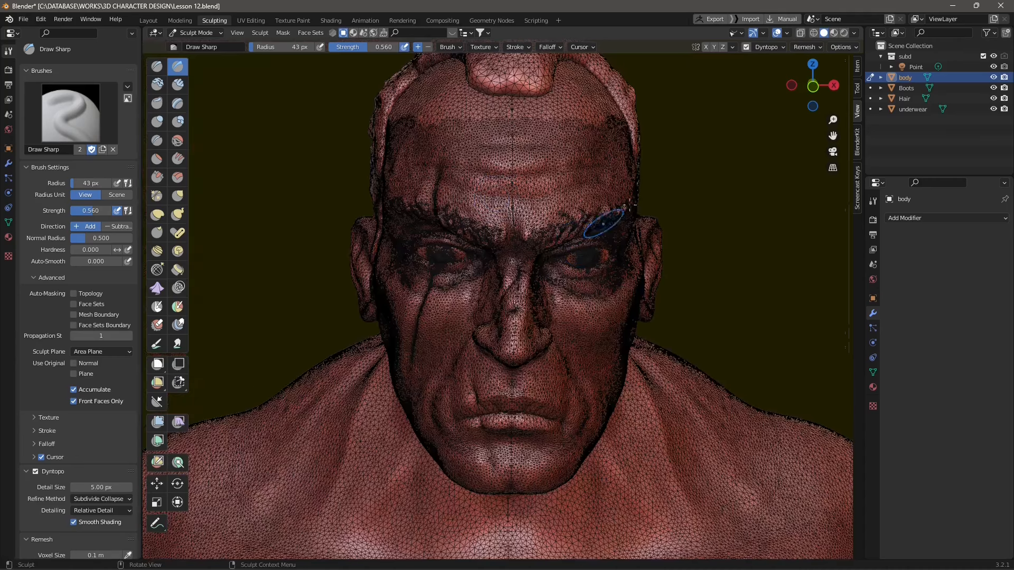
Hide the wireframe overlay and disable dynamic topology on the body.
left_click(783, 48)
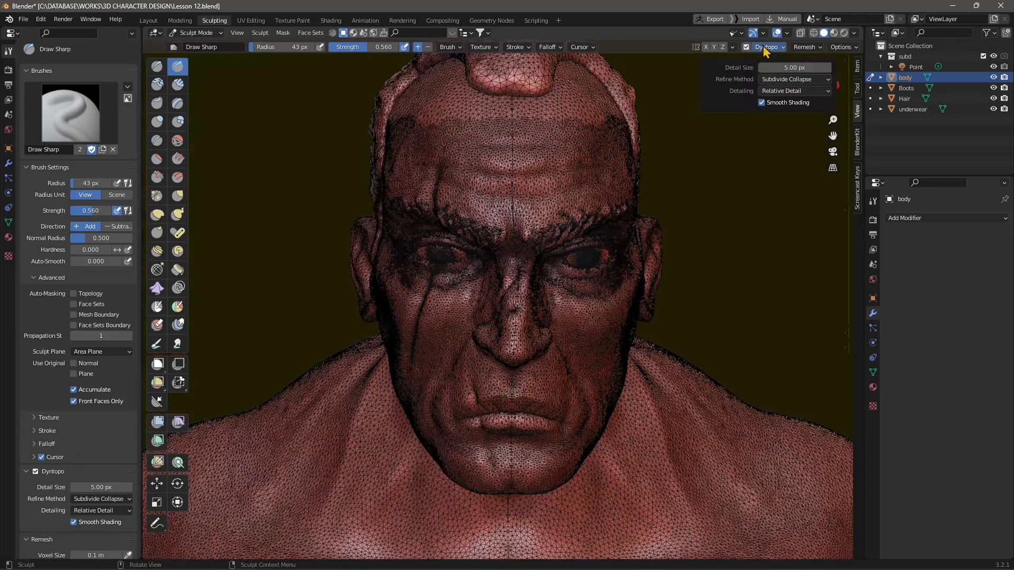
left_click(788, 34)
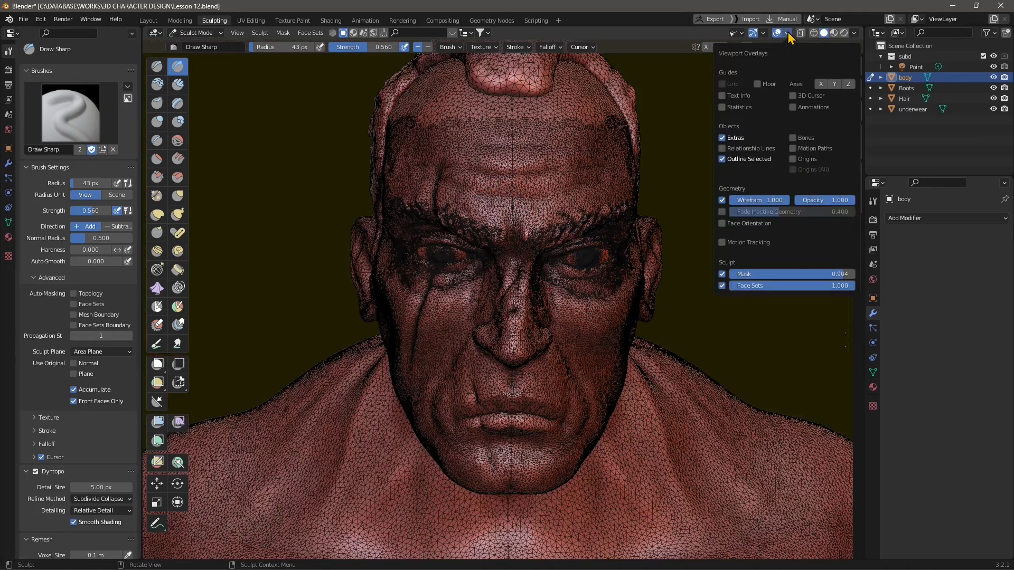
left_click(721, 200)
left_click(791, 33)
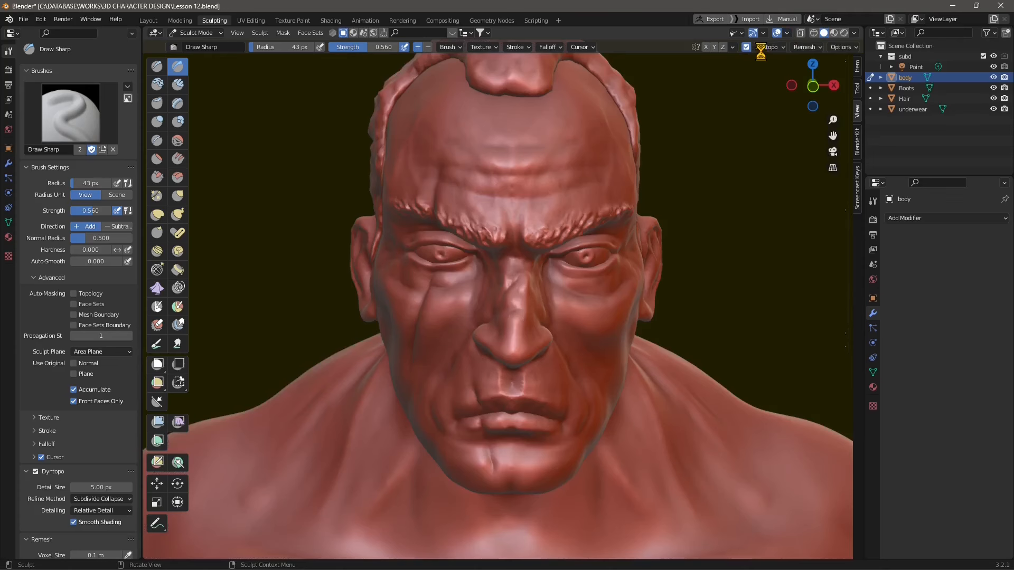
key("ctrl+d")
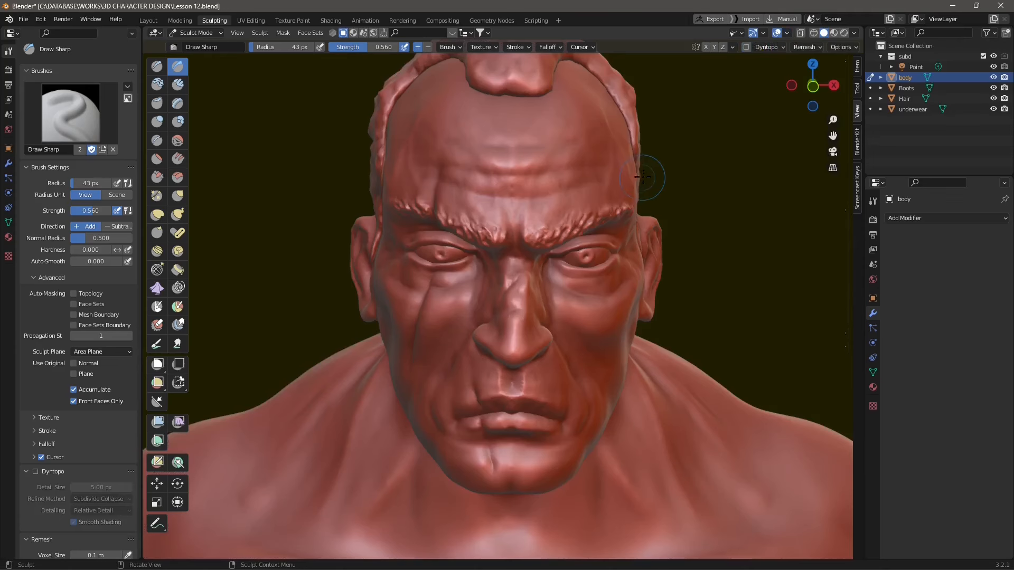
Review the head and torso without the wireframe, and hide the Hair object.
middle_click_drag(481, 235, 581, 186)
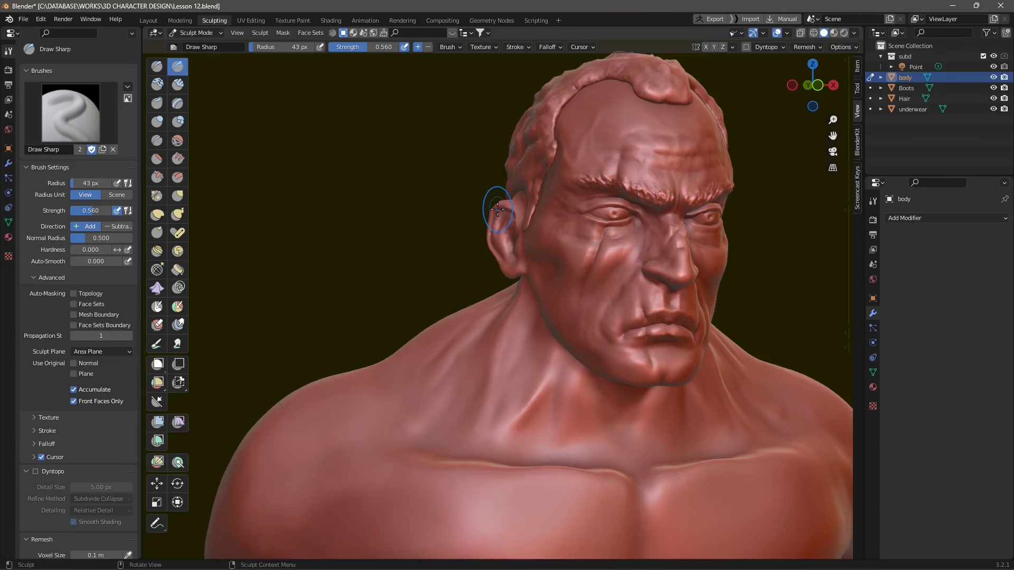
scroll(497, 207, "down", 2)
middle_click_drag(501, 231, 600, 238)
middle_click_drag(583, 180, 757, 272)
key("KP_1")
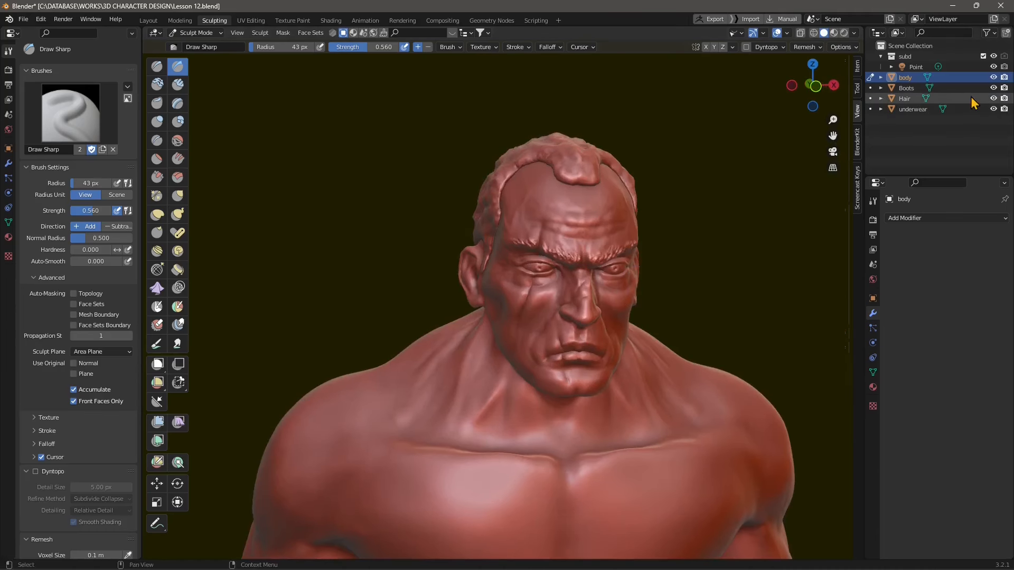
left_click(994, 99)
Inspect the body down to the feet and switch sculpting to the Boots object.
middle_click_drag(567, 172, 608, 257, "ctrl")
middle_click_drag(581, 327, 561, 227, "shift")
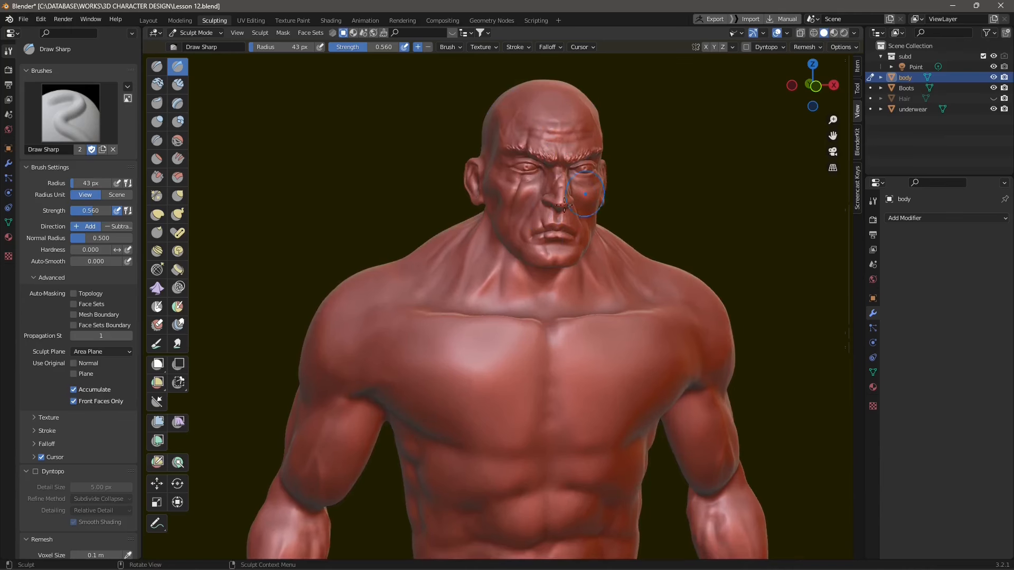
middle_click_drag(558, 295, 551, 188, "shift")
middle_click_drag(564, 367, 561, 201, "shift")
middle_click_drag(593, 388, 594, 154, "shift")
middle_click_drag(629, 415, 631, 218, "shift")
middle_click_drag(627, 394, 629, 199, "shift")
middle_click_drag(486, 326, 579, 323)
middle_click_drag(642, 415, 496, 355, "ctrl")
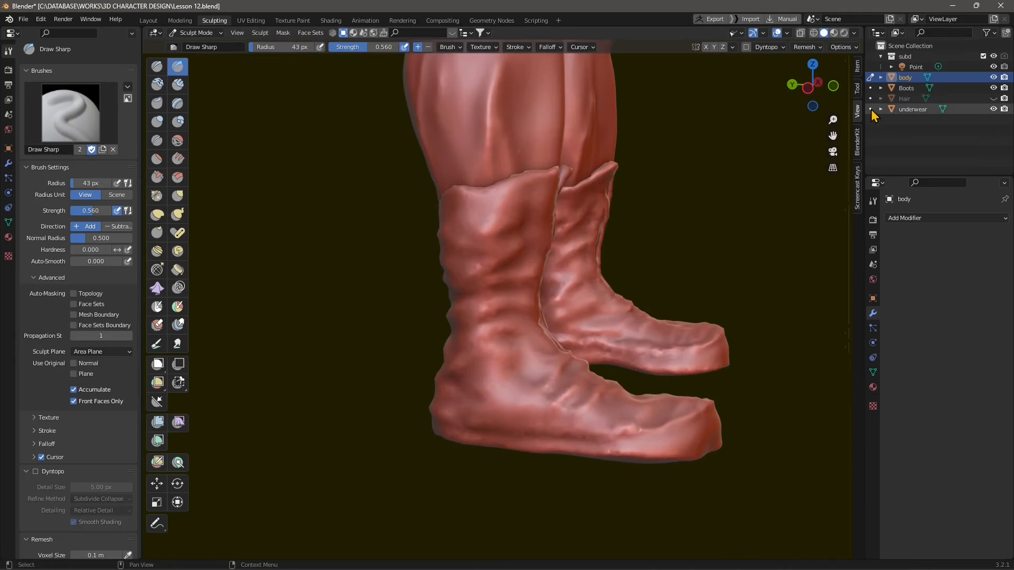
left_click(871, 109)
left_click(871, 88)
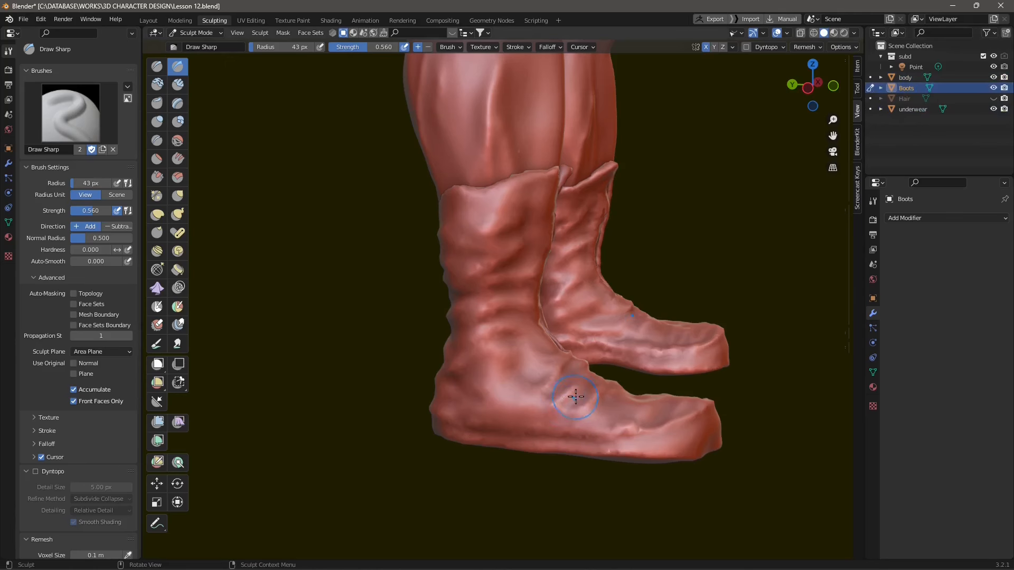
Sculpt creases across the instep and toe area of the boots with the Draw Sharp brush.
left_click_drag(558, 405, 580, 388)
middle_click_drag(609, 417, 242, 126)
middle_click_drag(395, 220, 442, 378)
mouse_move(442, 379)
left_mouse_down()
mouse_move(367, 388)
mouse_move(414, 393)
mouse_move(438, 374)
left_mouse_up()
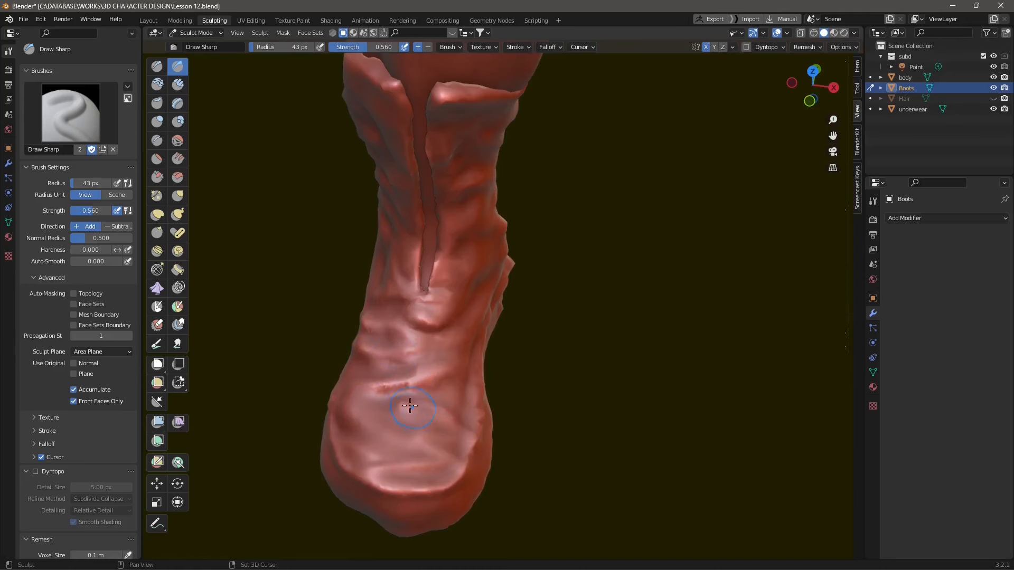
left_click_drag(412, 405, 416, 409)
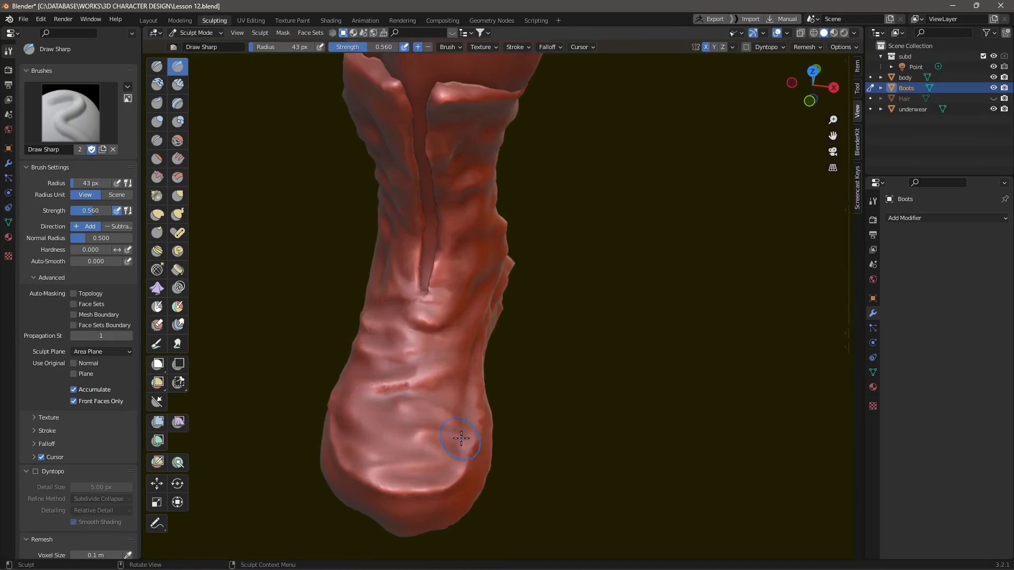
Deepen the folds on the boot's side and define the seam between sole and upper with Draw Sharp.
middle_click_drag(382, 430, 608, 403)
middle_click_drag(641, 417, 656, 369)
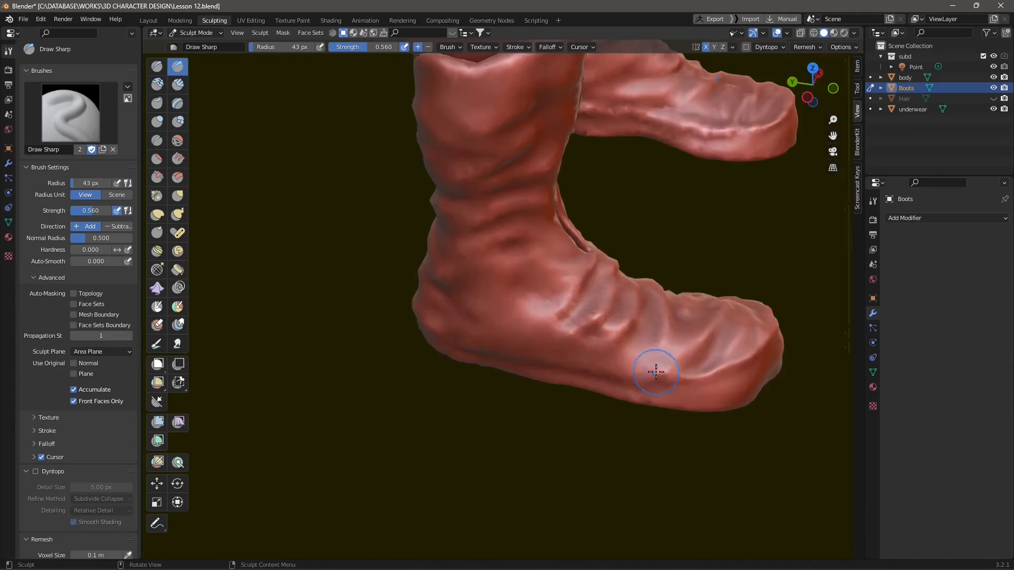
middle_click_drag(675, 403, 578, 346)
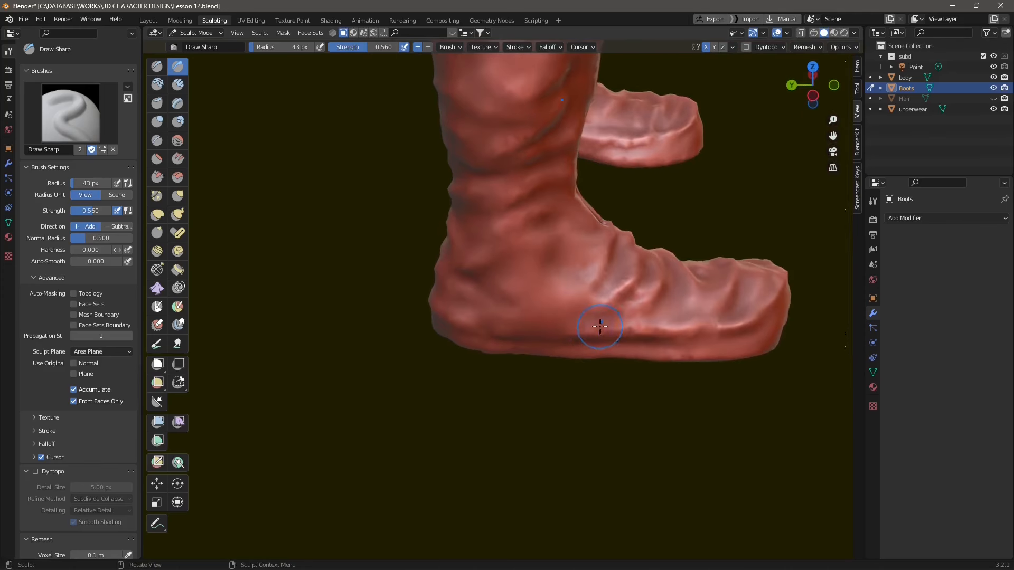
mouse_move(472, 346)
middle_mouse_down()
mouse_move(492, 321)
mouse_move(522, 338)
mouse_move(543, 306)
mouse_move(572, 344)
mouse_move(559, 271)
mouse_move(518, 351)
mouse_move(498, 256)
mouse_move(454, 250)
middle_mouse_up()
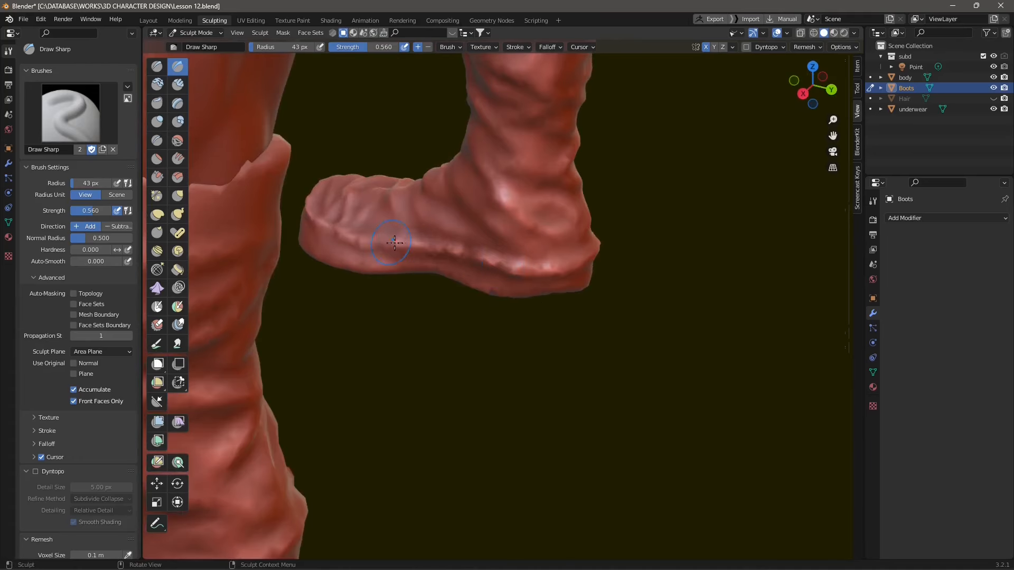
Sharpen the lower edge of the boot sole along the inner side and around the toe with Draw Sharp.
middle_click_drag(421, 286, 498, 286)
left_click_drag(336, 337, 461, 299)
mouse_move(504, 294)
middle_mouse_down()
mouse_move(525, 328)
mouse_move(487, 342)
middle_mouse_up()
left_click_drag(405, 353, 356, 365)
middle_click_drag(369, 374, 418, 376)
left_click_drag(498, 374, 351, 374)
mouse_move(351, 374)
middle_mouse_down()
mouse_move(492, 396)
mouse_move(660, 375)
middle_mouse_up()
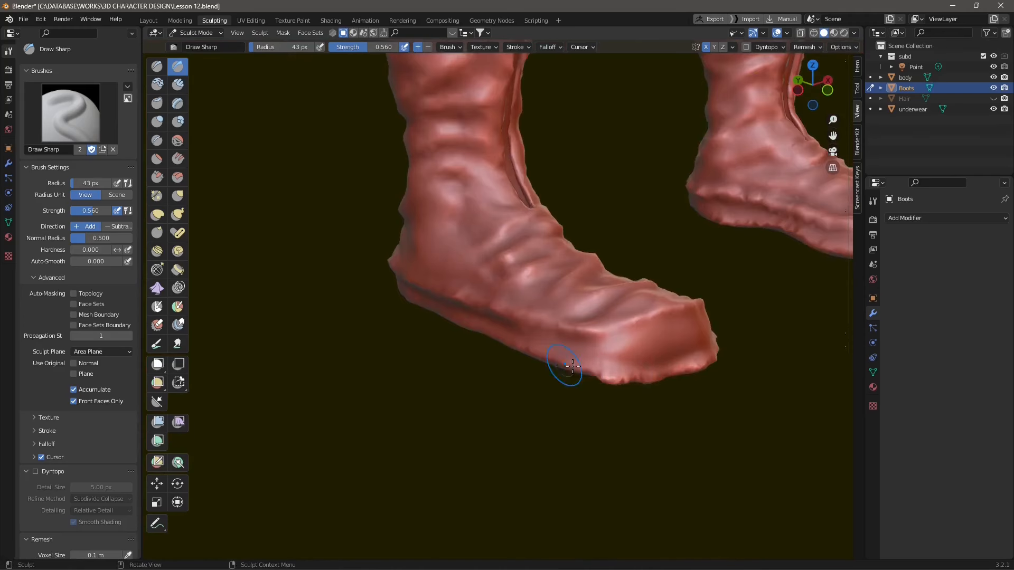
Continue the sharp sole edge along the outer side of the boot and around the heel.
middle_click_drag(573, 366, 668, 365)
left_click_drag(698, 323, 555, 320)
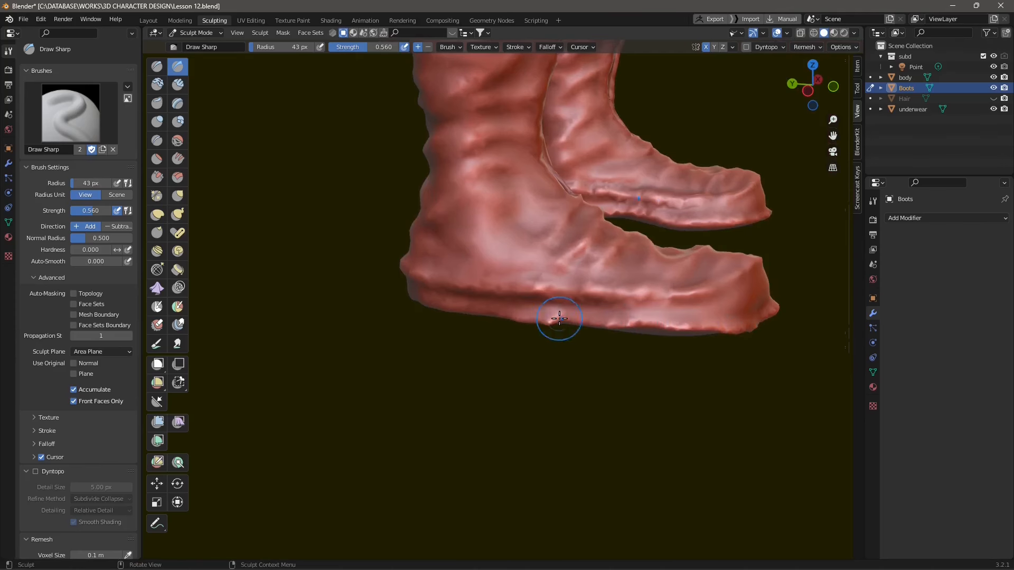
middle_click_drag(548, 332, 554, 309)
left_click_drag(555, 310, 504, 313)
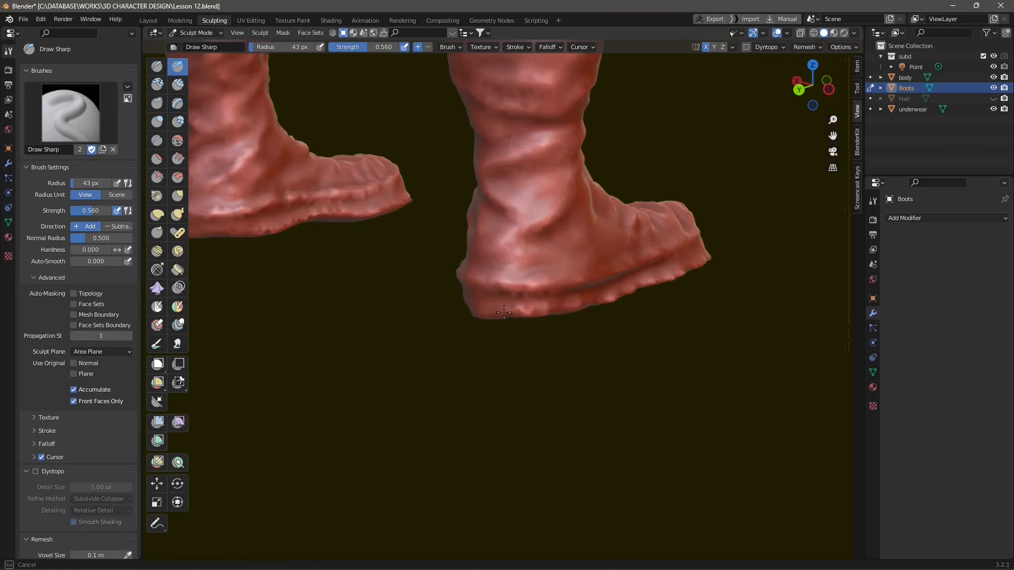
middle_click_drag(534, 328, 560, 307)
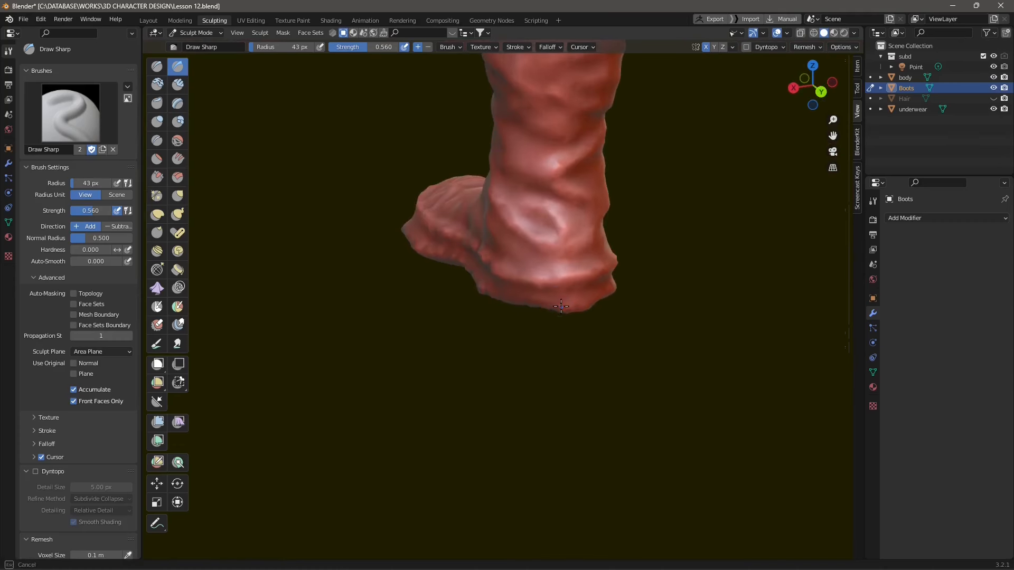
left_click_drag(496, 297, 508, 297)
middle_click_drag(534, 312, 585, 315)
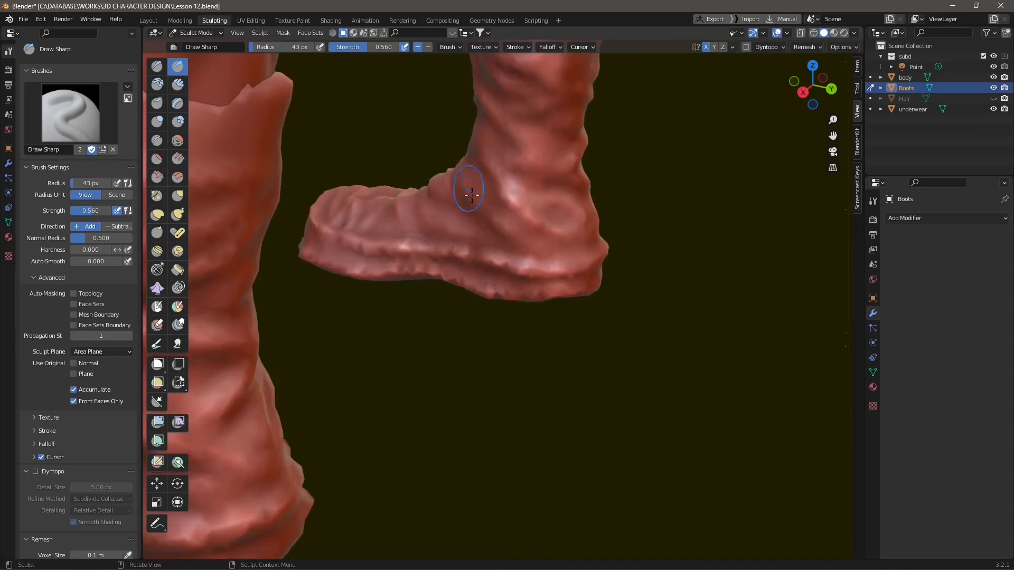
Add creases around the boot's inner ankle and refine the sole edge from the heel to the toe.
middle_click_drag(504, 219, 499, 201)
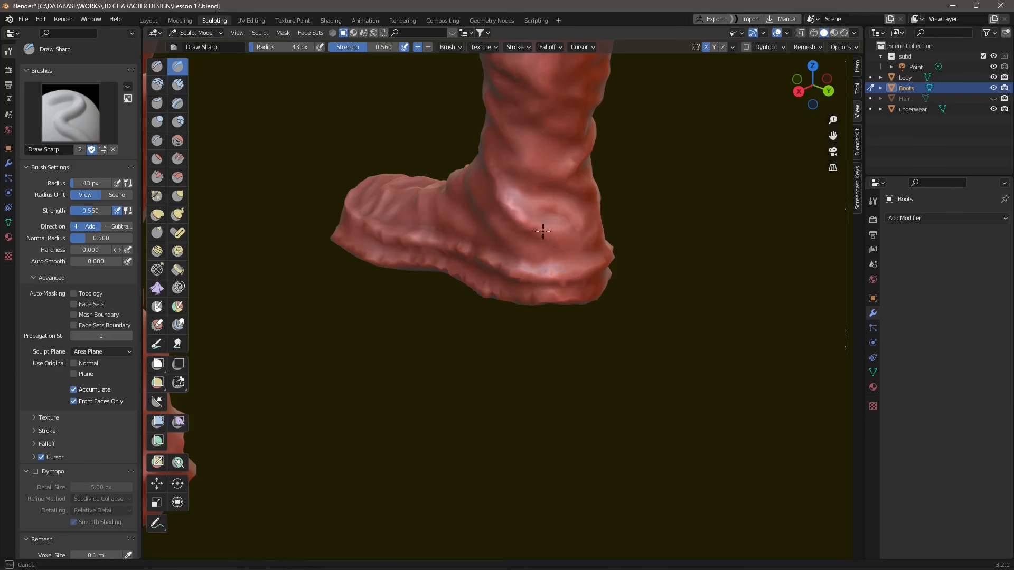
middle_click_drag(549, 211, 467, 242)
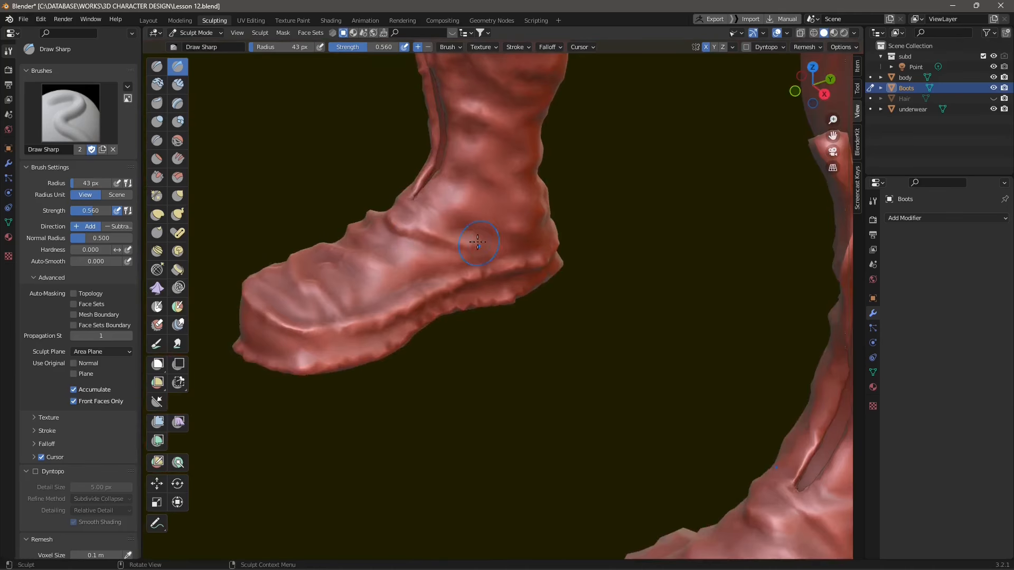
left_click_drag(422, 262, 462, 272)
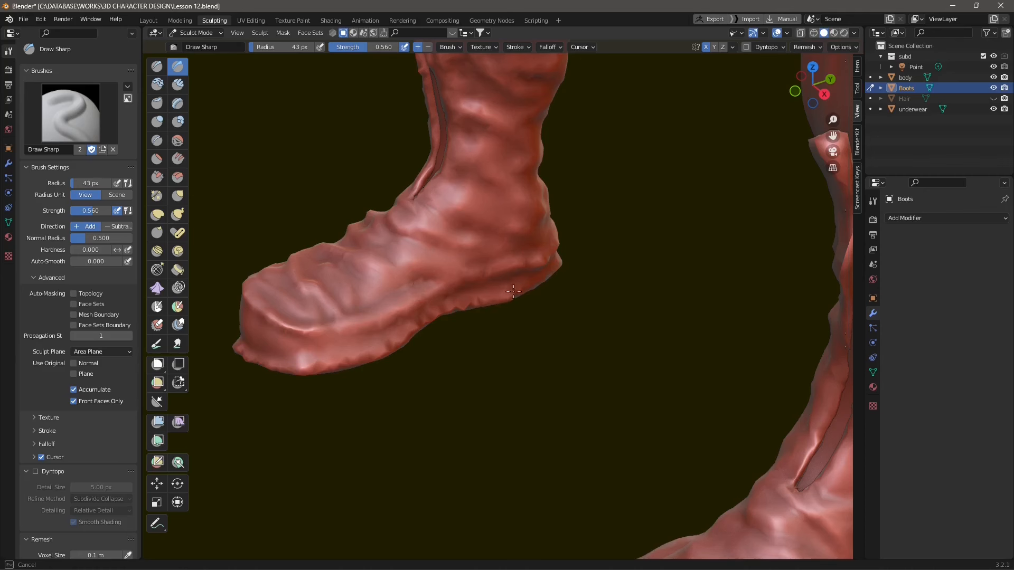
middle_click_drag(316, 367, 505, 390)
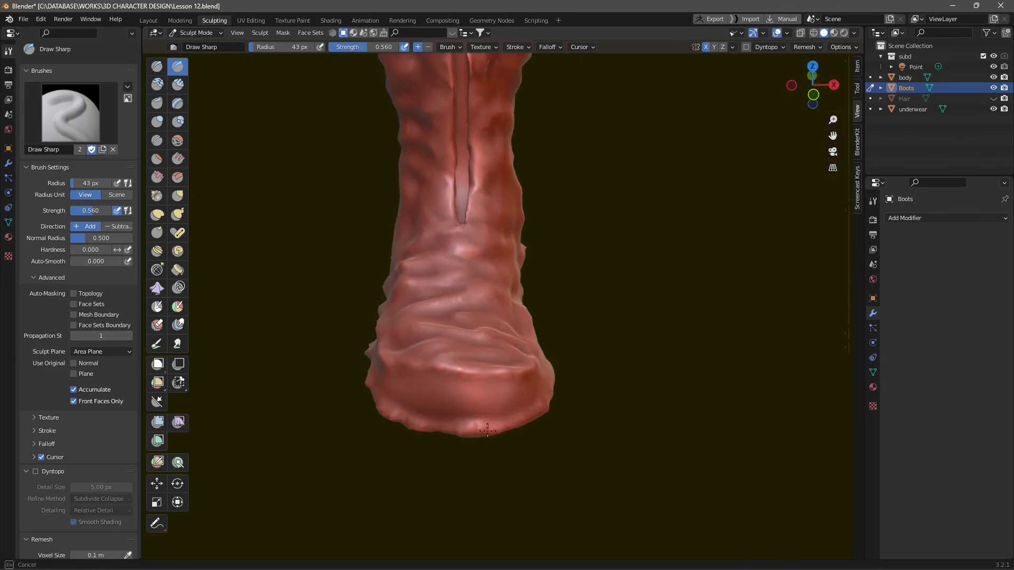
middle_click_drag(382, 421, 605, 430)
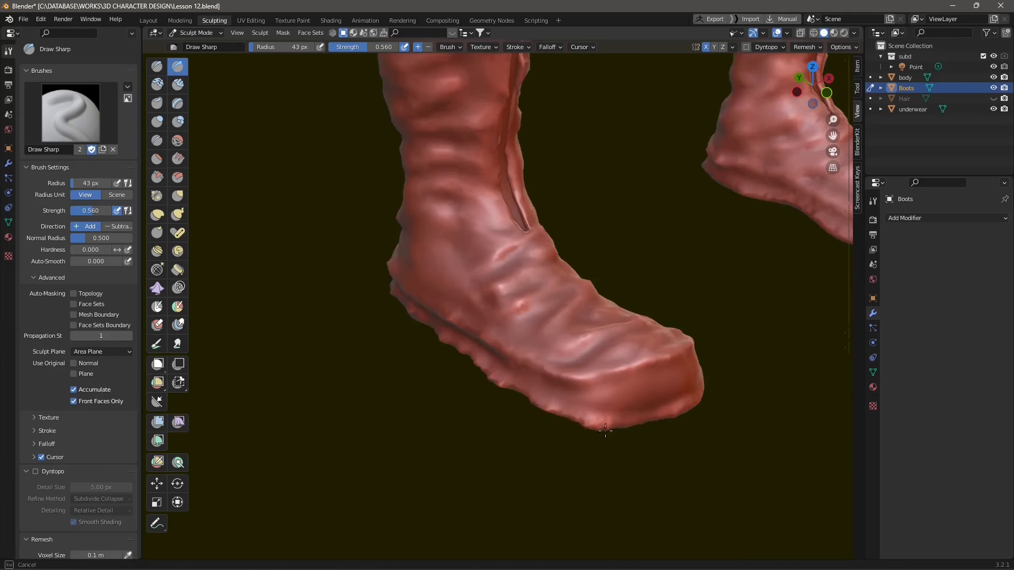
Smooth the ragged lower edge of the boot sole along the sides, toe and heel.
middle_click_drag(534, 387, 568, 360)
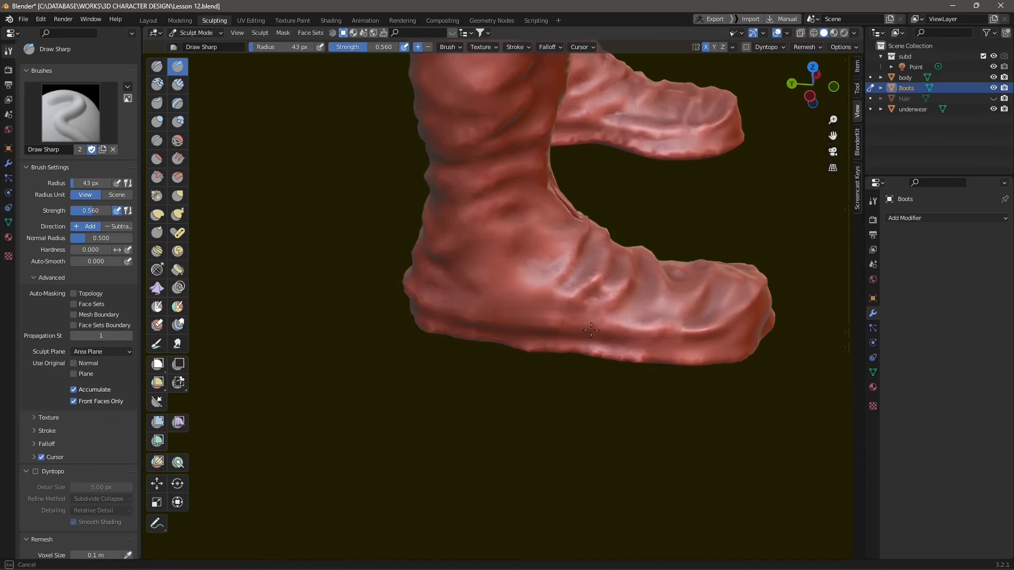
middle_click_drag(686, 365, 589, 365)
middle_click_drag(584, 424, 436, 377)
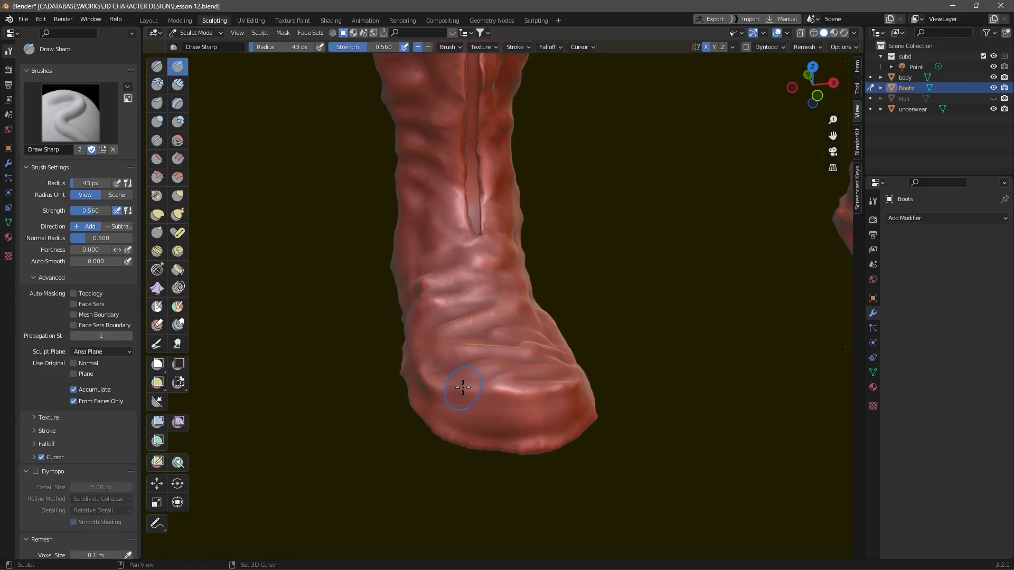
middle_click_drag(579, 402, 397, 298)
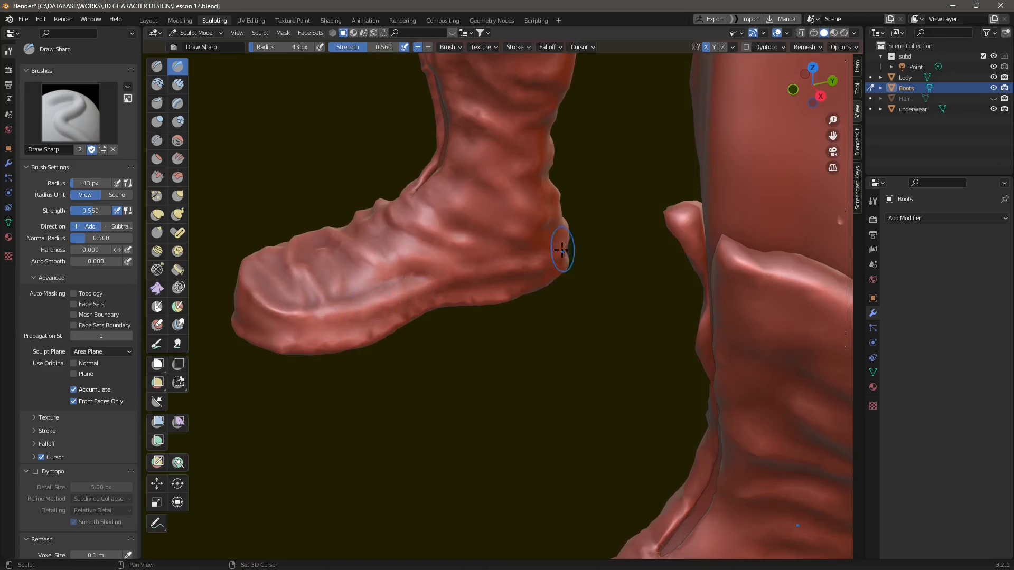
mouse_move(331, 291)
middle_mouse_down()
mouse_move(338, 324)
mouse_move(492, 364)
mouse_move(527, 224)
middle_mouse_up()
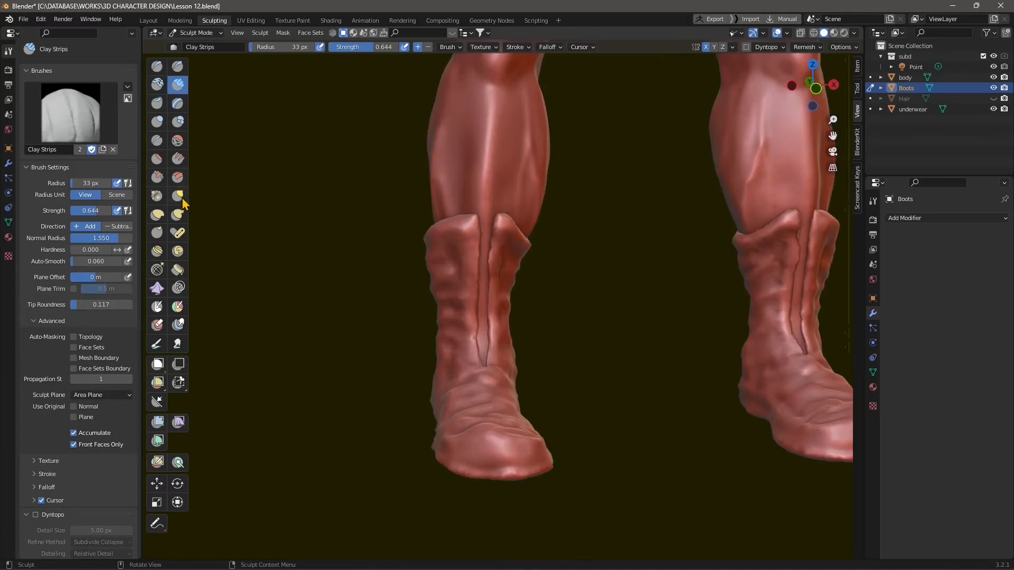
Adjust the upper rims of the boots around the calves with the Grab brush, working from back and front.
left_click(177, 196)
mouse_move(442, 244)
middle_mouse_down()
mouse_move(456, 223)
mouse_move(502, 233)
mouse_move(483, 243)
mouse_move(501, 240)
mouse_move(501, 251)
middle_mouse_up()
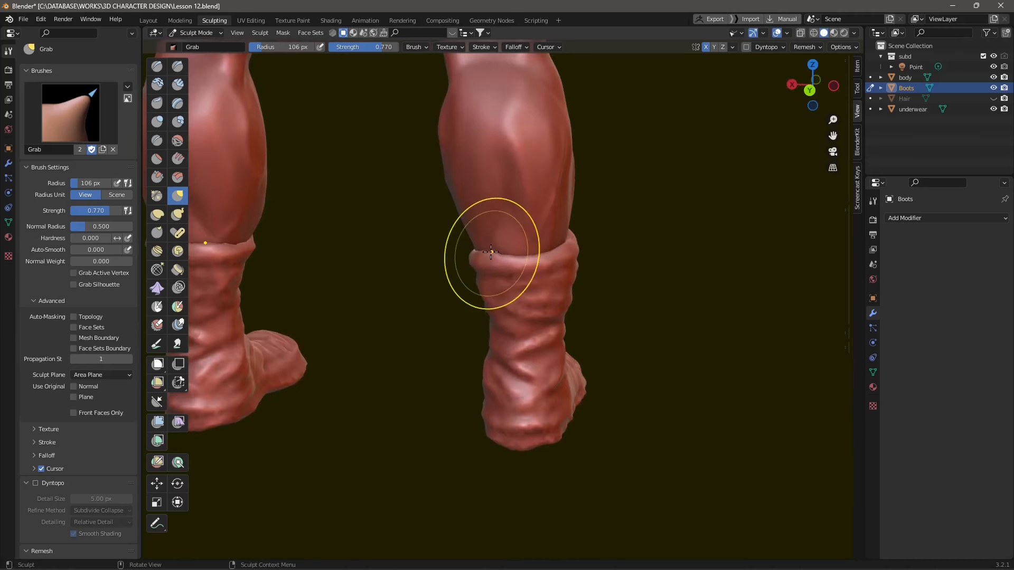
scroll(583, 312, "down", 4)
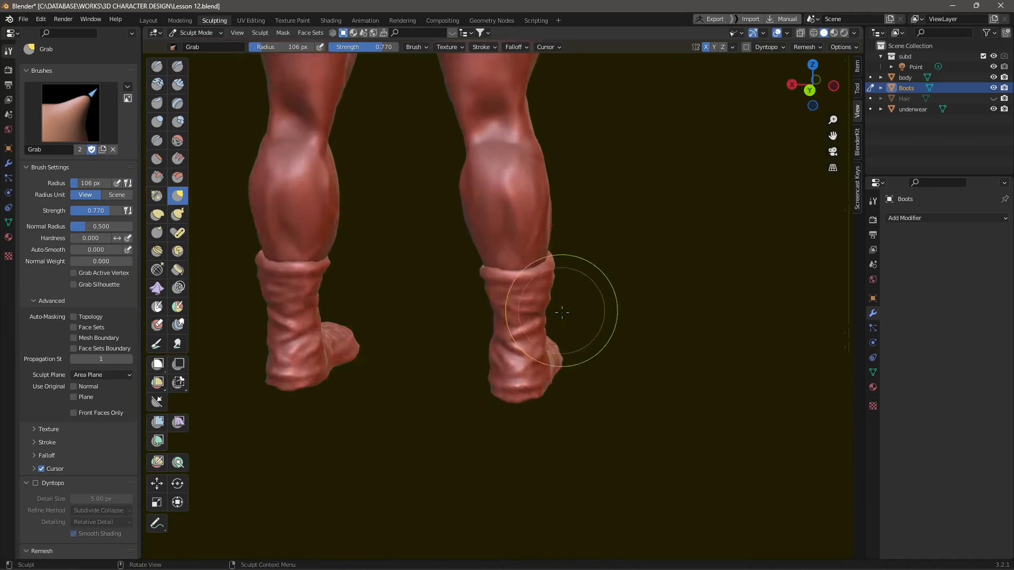
middle_click_drag(472, 212, 494, 338, "shift")
scroll(494, 322, "down", 2)
middle_click_drag(494, 300, 495, 414, "shift")
middle_click_drag(631, 388, 433, 393)
middle_click_drag(482, 458, 465, 330, "shift")
scroll(463, 406, "up", 3)
middle_click_drag(416, 425, 397, 428)
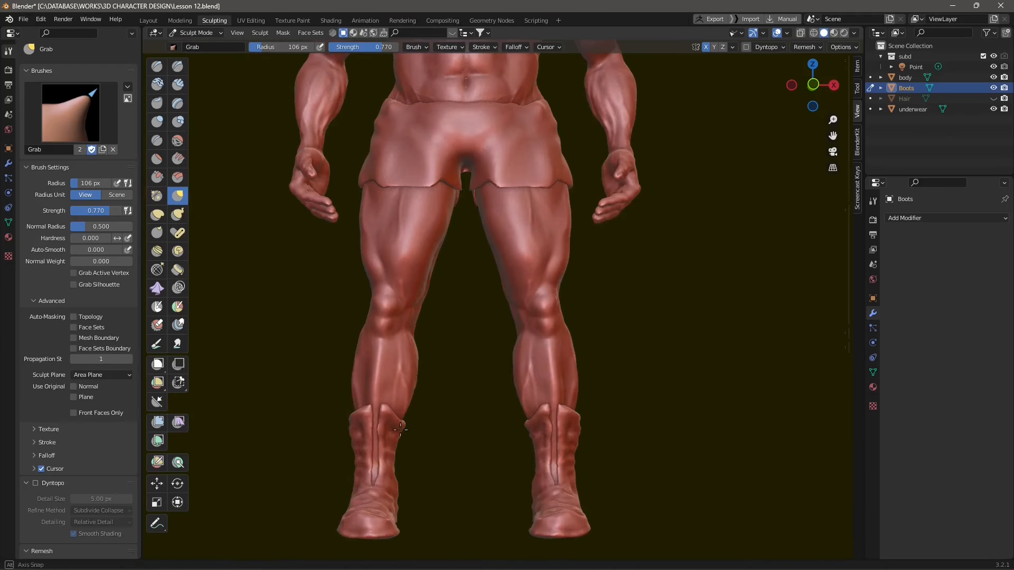
left_click_drag(365, 414, 366, 409)
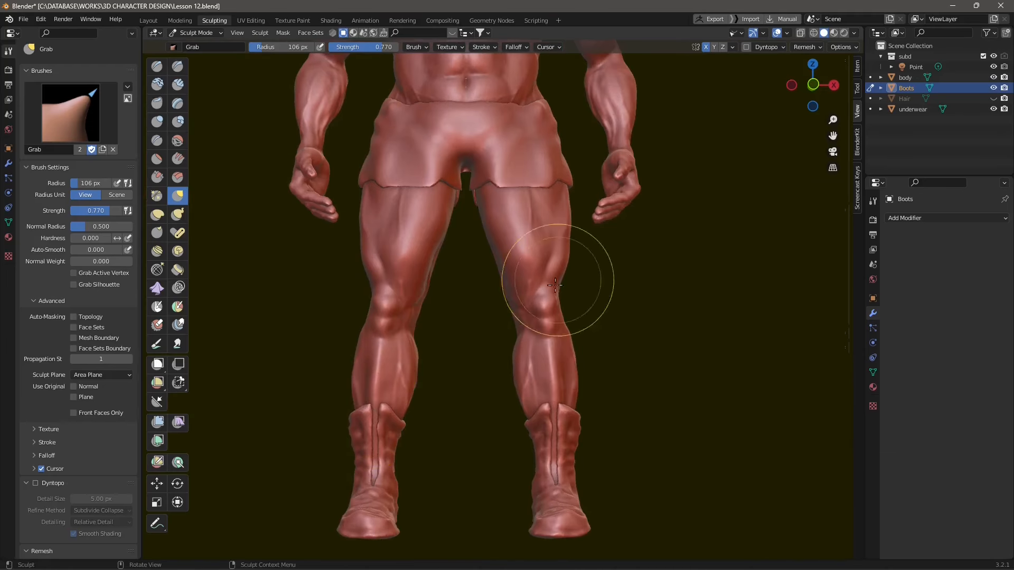
Fit the boot cuff closer to the calf from a three-quarter view with the Grab brush.
scroll(558, 423, "up", 4)
middle_click_drag(557, 427, 375, 306, "shift")
middle_click_drag(466, 406, 420, 414)
left_click_drag(552, 375, 551, 381)
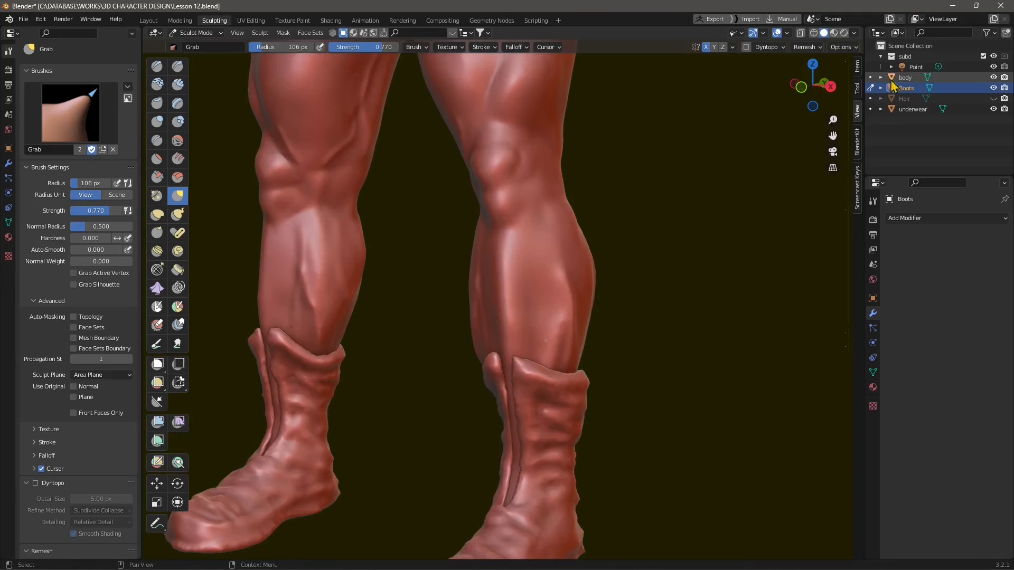
Switch sculpting back to the body object and bring both lower legs into view from the front.
left_click(870, 78)
scroll(644, 285, "down", 4)
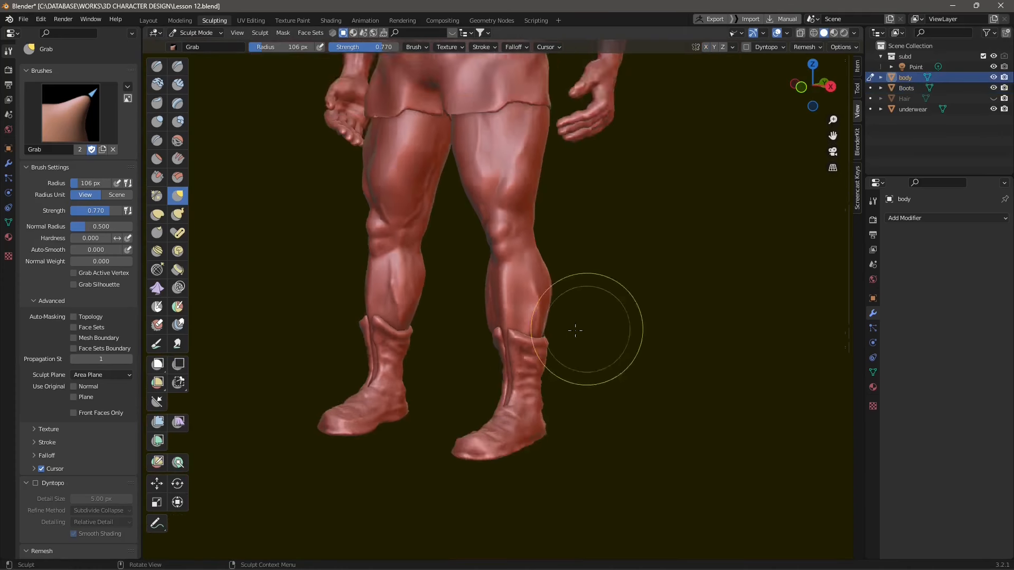
middle_click_drag(576, 331, 617, 336)
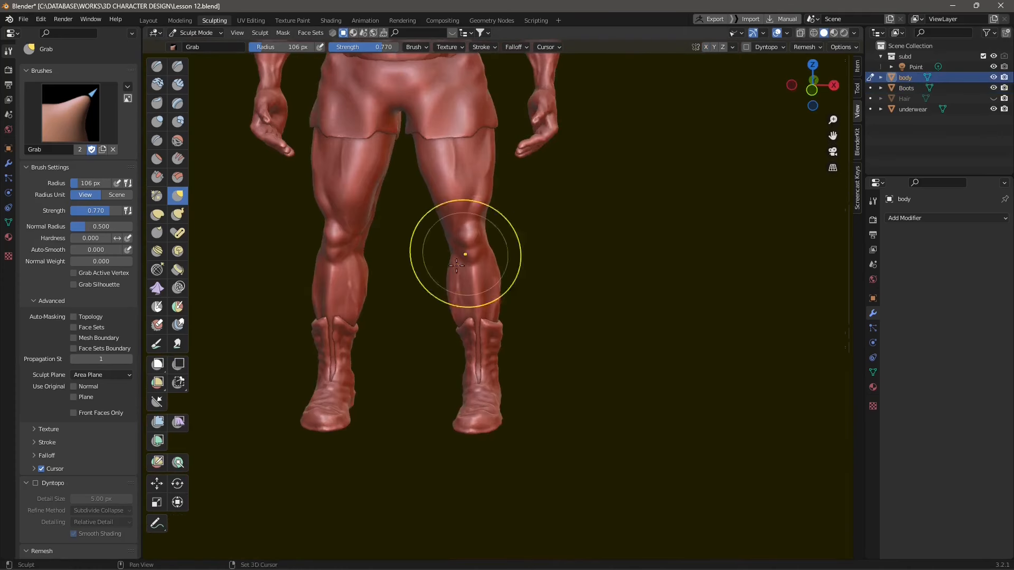
Nudge the lid area and upper cheek around the character's right eye with the Grab brush.
middle_click_drag(465, 253, 518, 301, "shift")
mouse_move(401, 216)
middle_mouse_down("shift")
mouse_move(409, 312)
mouse_move(458, 310)
middle_mouse_up("shift")
middle_click_drag(458, 239, 477, 366, "shift")
scroll(477, 348, "up", 1)
middle_click_drag(477, 222, 473, 213)
scroll(482, 191, "up", 4)
scroll(462, 166, "up", 2)
middle_click_drag(462, 165, 522, 305, "shift")
scroll(507, 296, "up", 1)
middle_click_drag(480, 193, 451, 199)
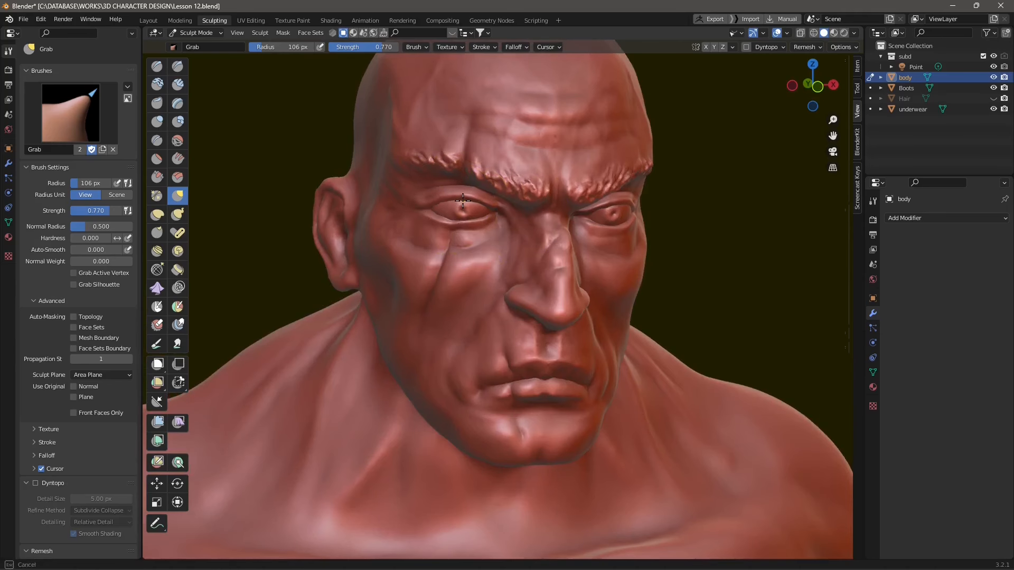
left_click_drag(465, 179, 465, 180)
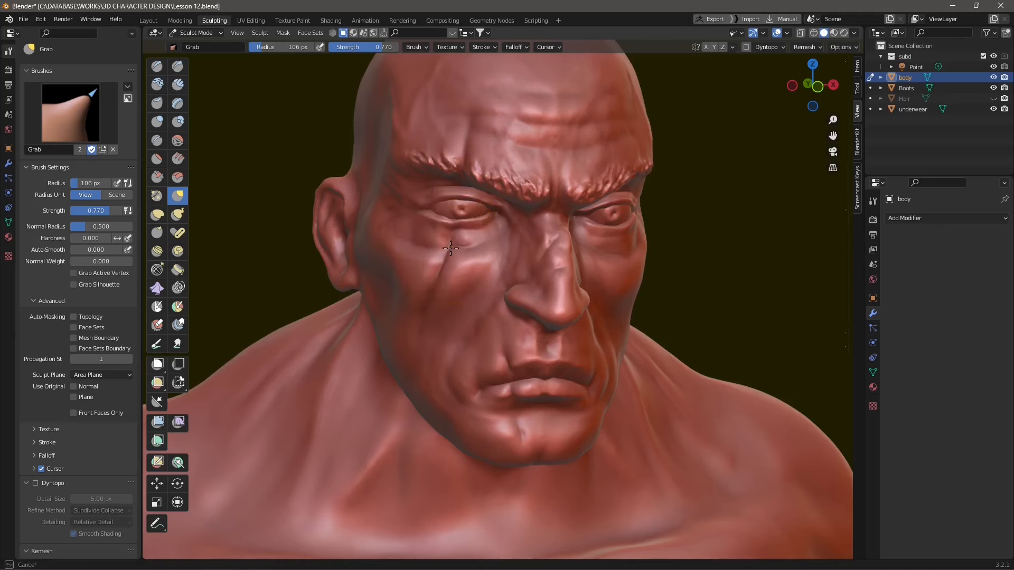
left_click_drag(451, 248, 449, 250)
Reshape the cheek beside the nose and pull the lips and right mouth corner into a slightly asymmetrical expression with the Grab brush.
scroll(429, 257, "down", 3)
middle_click_drag(355, 227, 320, 222)
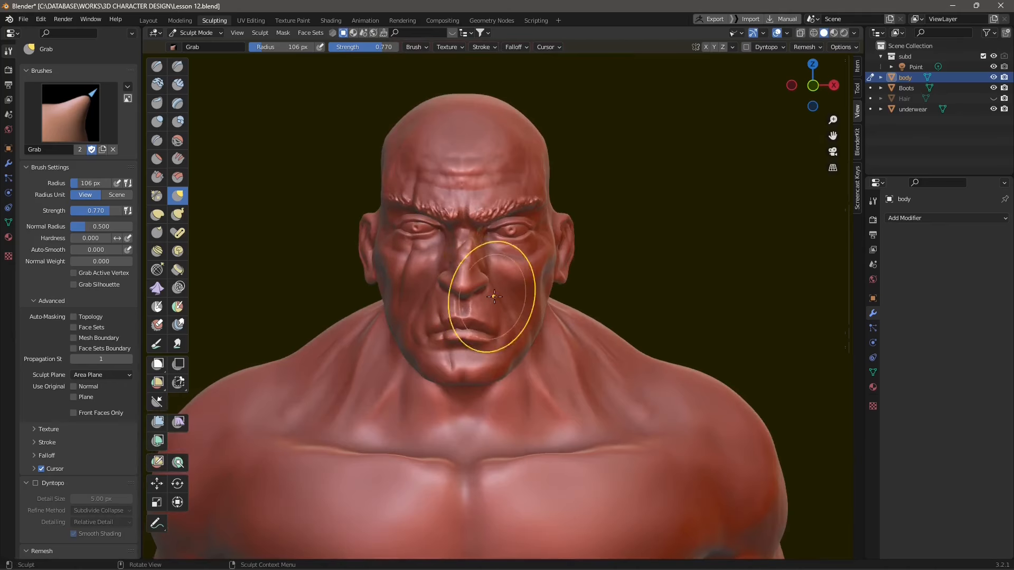
scroll(438, 290, "up", 3)
left_click_drag(433, 273, 434, 266)
middle_click_drag(434, 266, 458, 263)
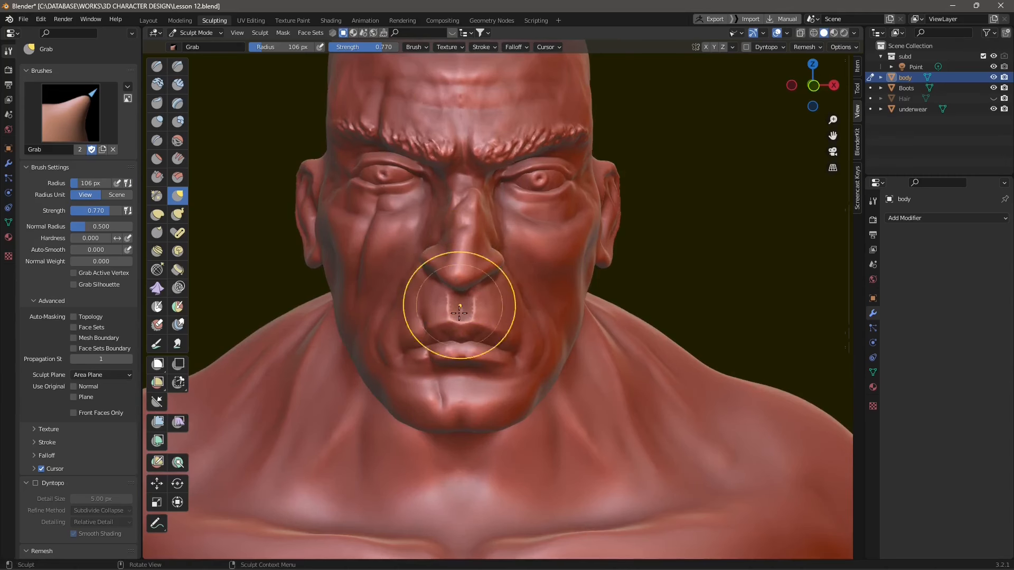
scroll(459, 313, "up", 2)
left_click_drag(441, 341, 437, 347)
left_click_drag(433, 368, 423, 350)
Enlarge the Grab brush radius to 232 px and pull the inner collarbone line down towards the sternum into a shallow V.
scroll(518, 354, "down", 3)
middle_click_drag(562, 390, 570, 335, "shift")
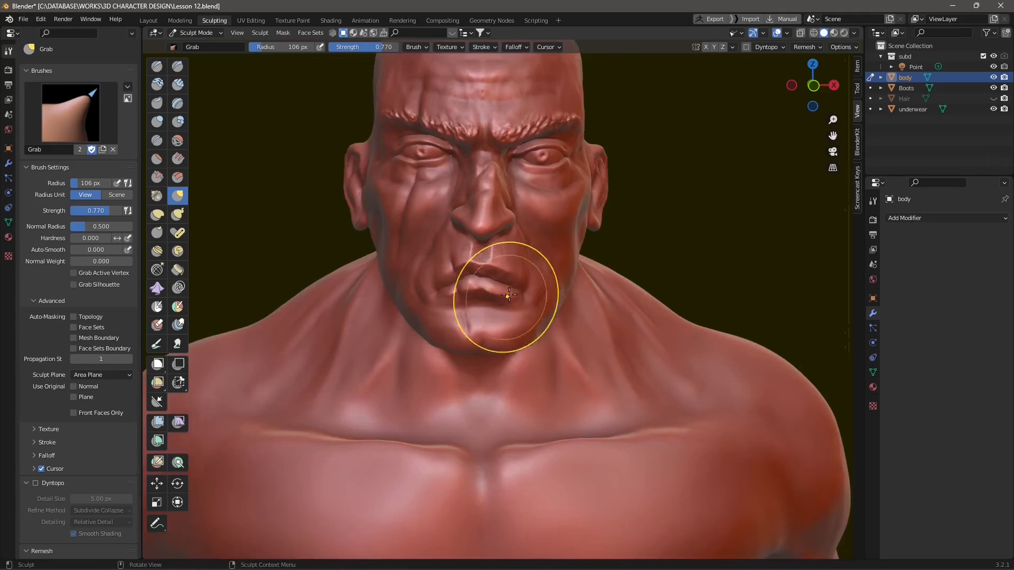
scroll(556, 341, "down", 2)
scroll(484, 294, "up", 1)
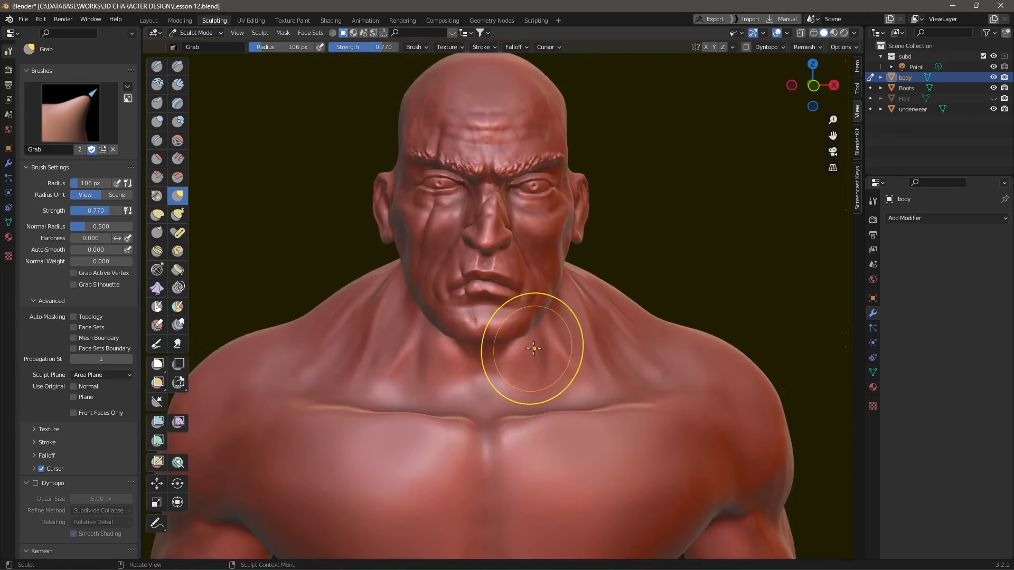
mouse_move(584, 352)
middle_mouse_down()
mouse_move(557, 288)
mouse_move(528, 324)
middle_mouse_up()
mouse_move(482, 198)
middle_mouse_down()
mouse_move(503, 319)
mouse_move(512, 323)
mouse_move(531, 283)
middle_mouse_up()
key("f")
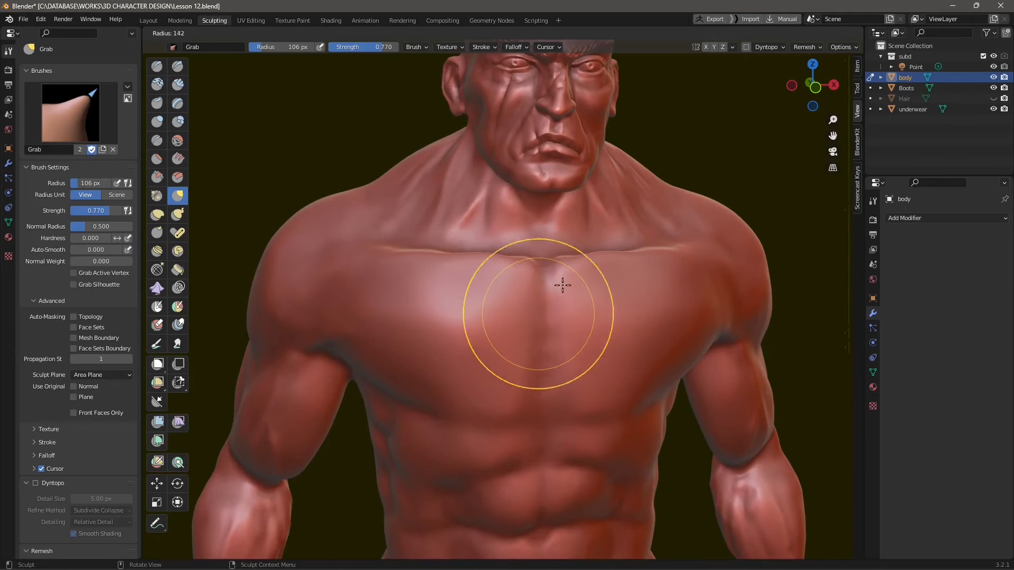
left_click(537, 334)
scroll(533, 329, "down", 1)
scroll(518, 280, "up", 1)
mouse_move(521, 263)
left_mouse_down()
mouse_move(522, 283)
mouse_move(488, 273)
left_mouse_up()
left_click_drag(442, 255, 441, 261)
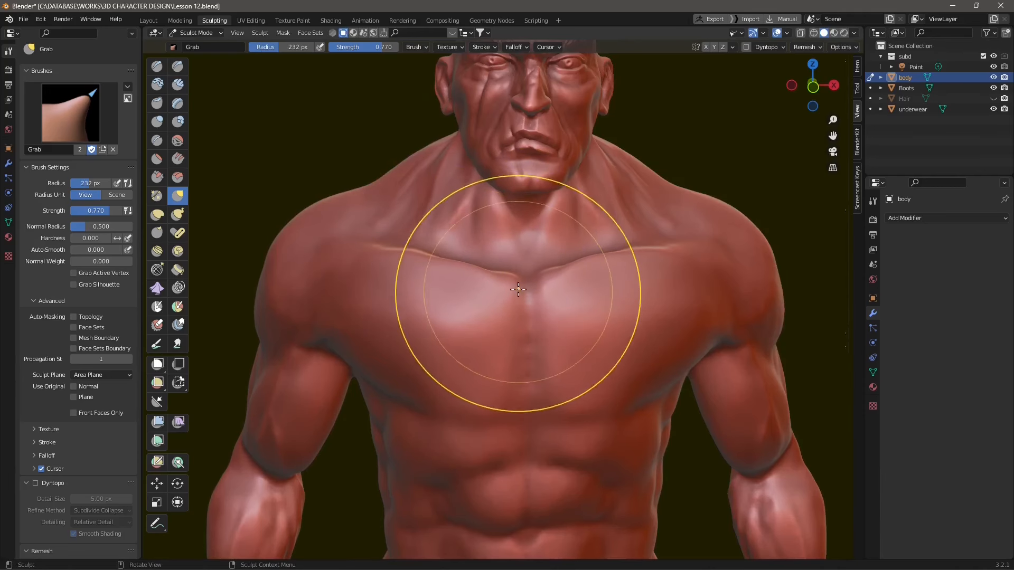
Refine the collarbone line and upper chest contour from the side and front with the Grab brush.
middle_click_drag(502, 283, 512, 301)
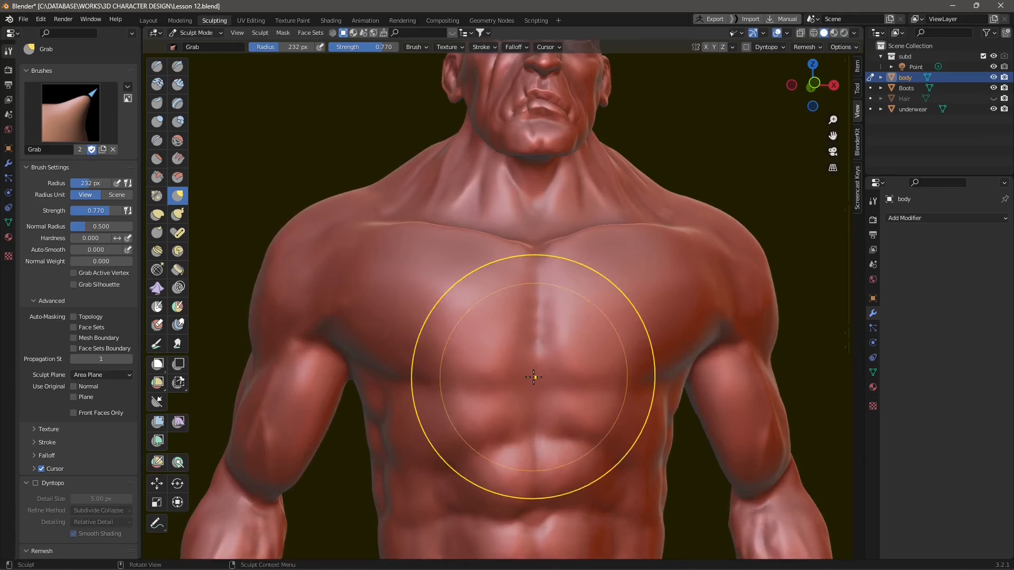
mouse_move(469, 385)
middle_mouse_down()
mouse_move(552, 408)
mouse_move(615, 262)
middle_mouse_up()
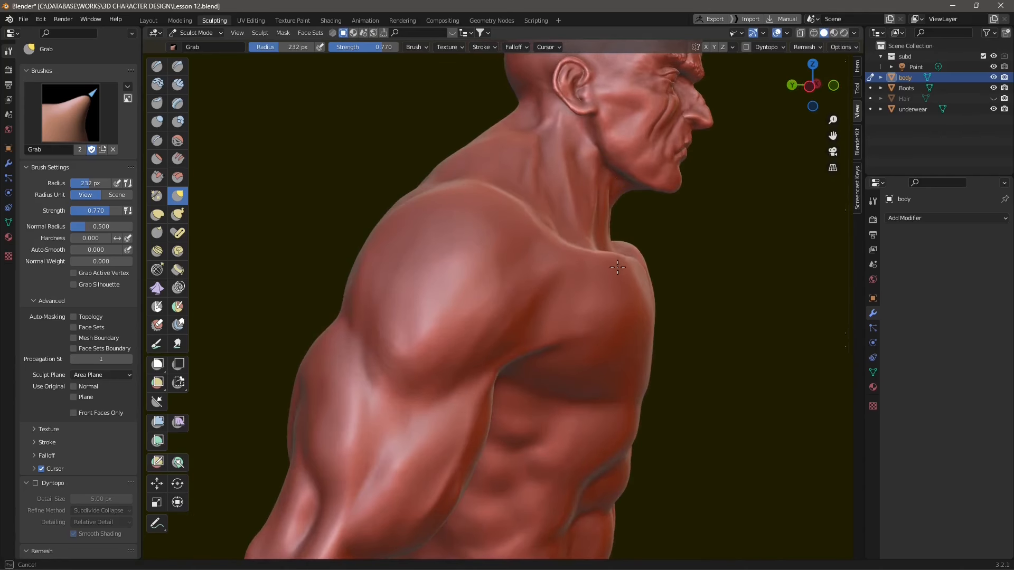
mouse_move(627, 425)
middle_mouse_down()
mouse_move(547, 321)
mouse_move(568, 324)
middle_mouse_up()
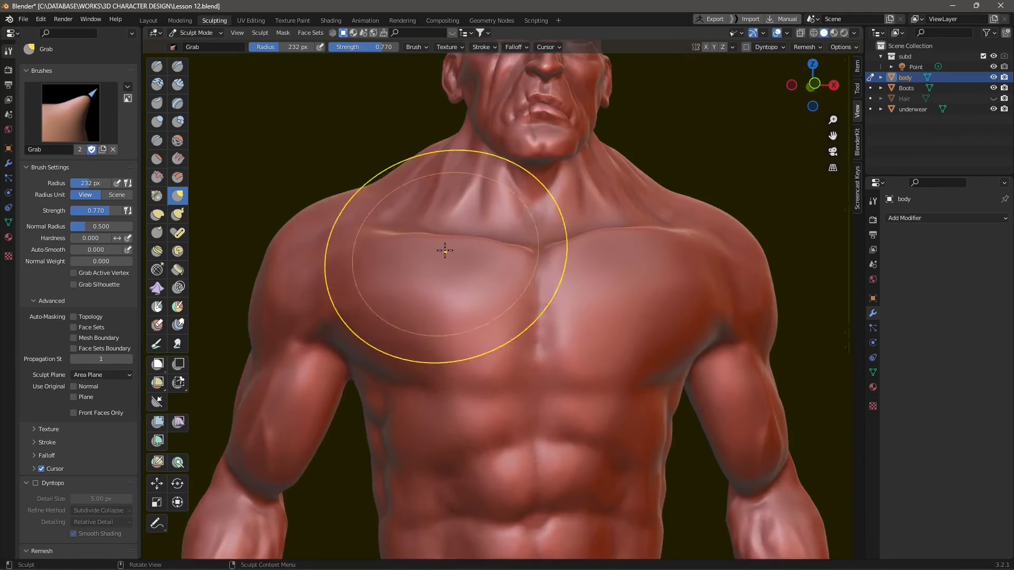